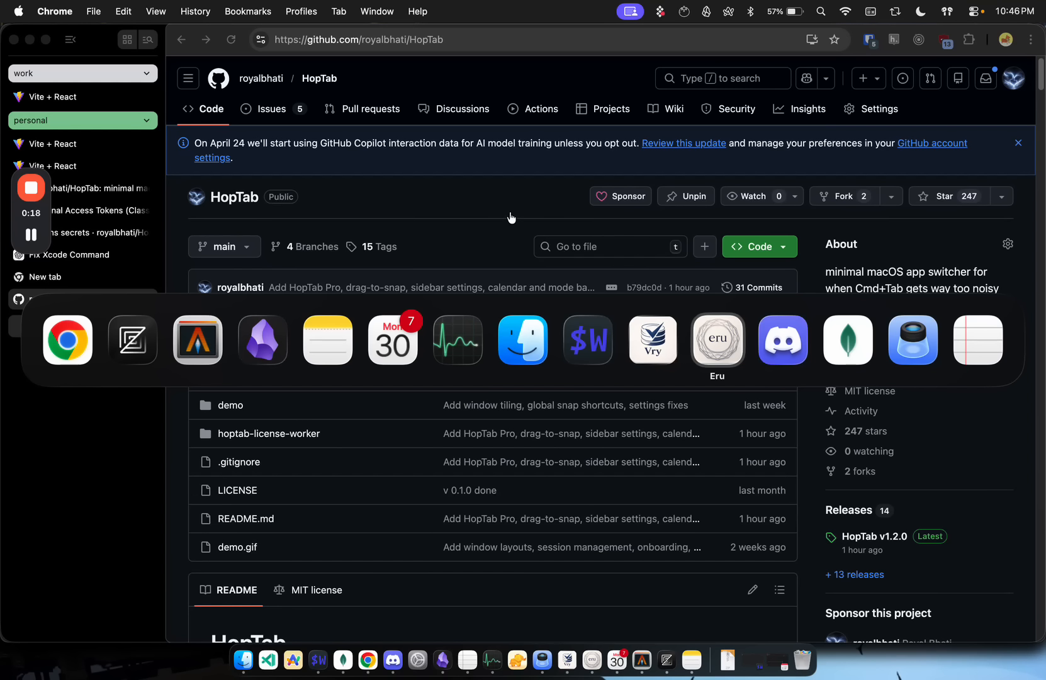
Step: Open HopTab's settings and look over the pinned apps and profiles pages
key(Escape)
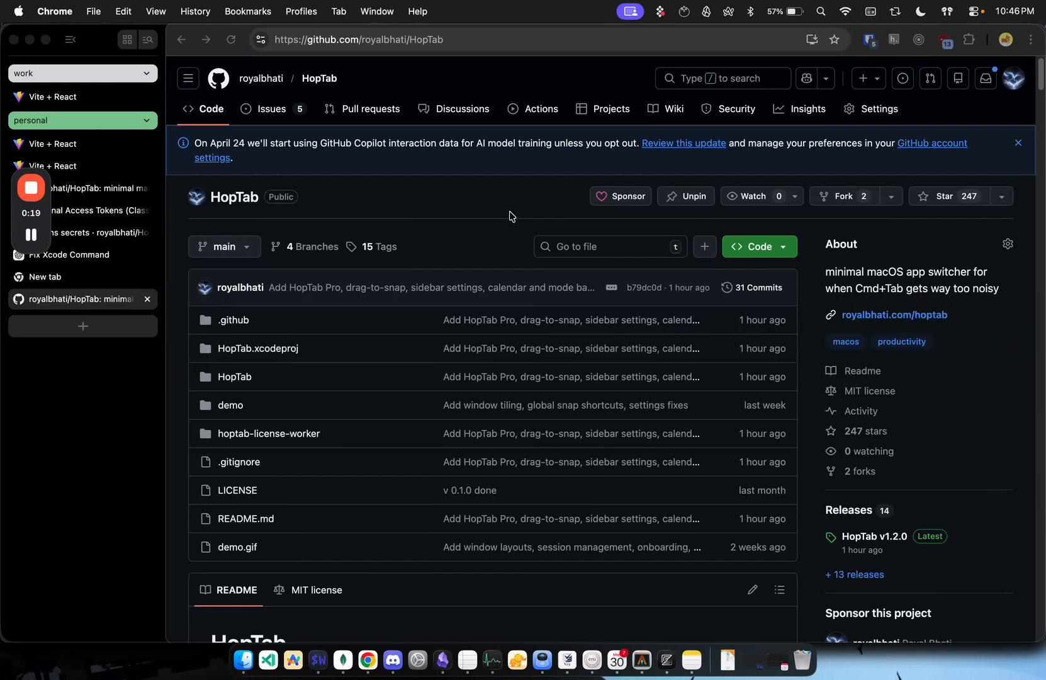
click(894, 11)
click(924, 115)
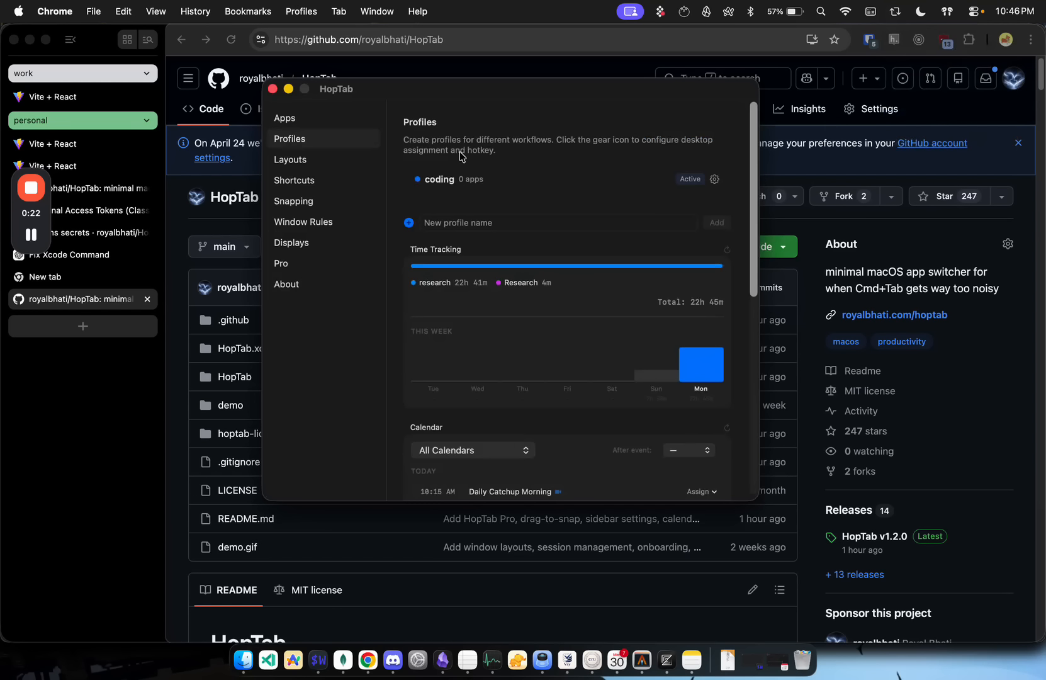
click(321, 123)
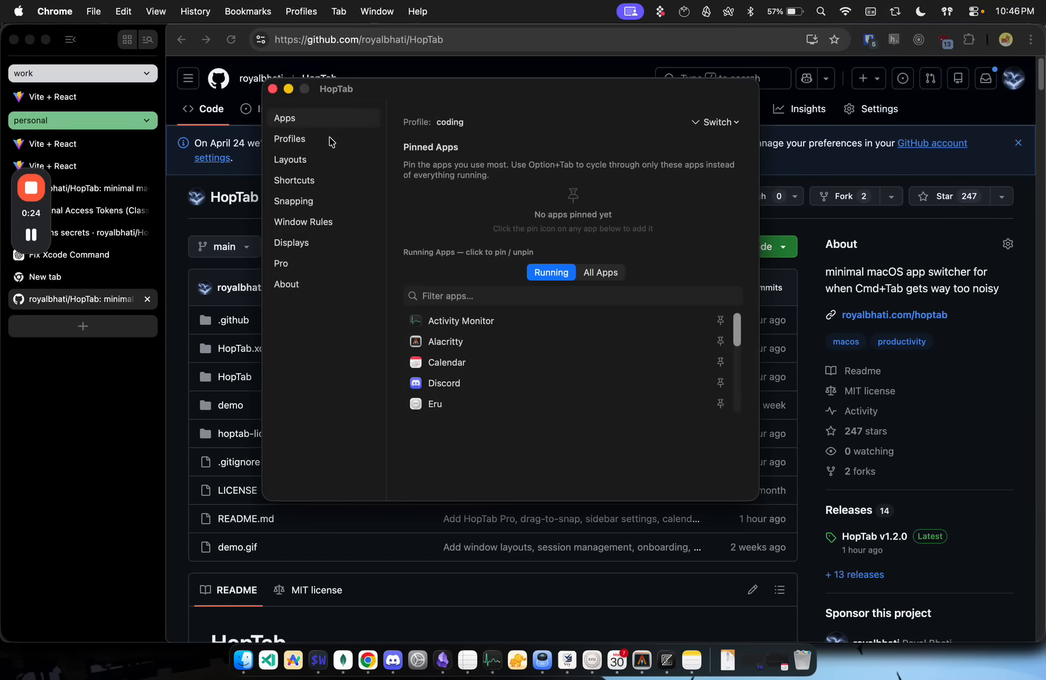
click(332, 141)
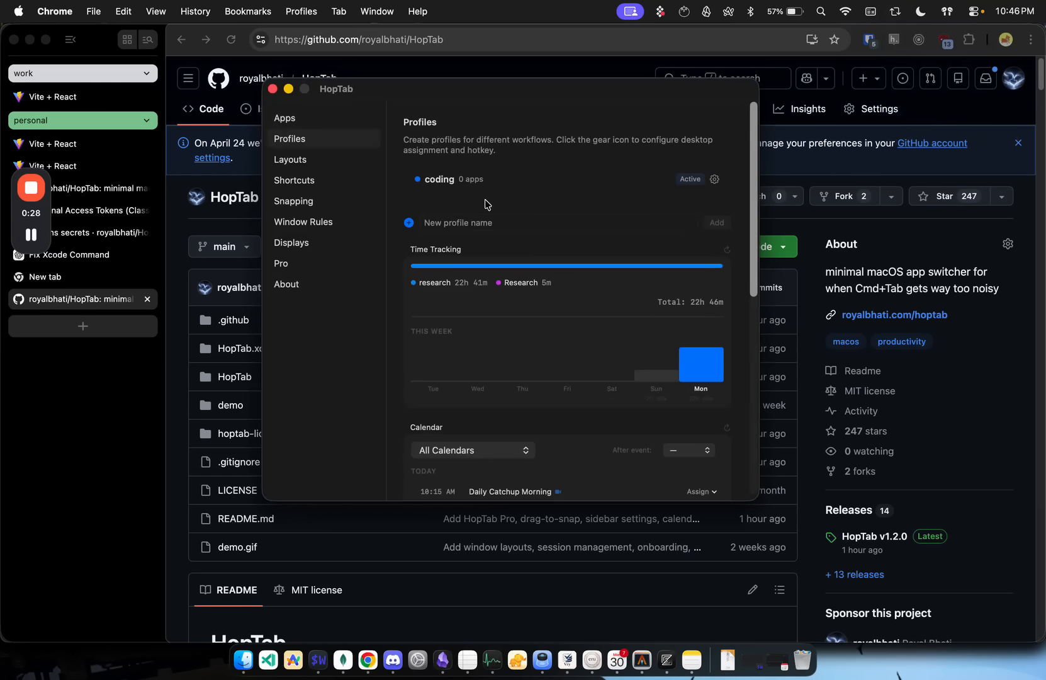
Step: Find Zed among the running apps with the filter "zed" and pin it to the coding profile
click(295, 118)
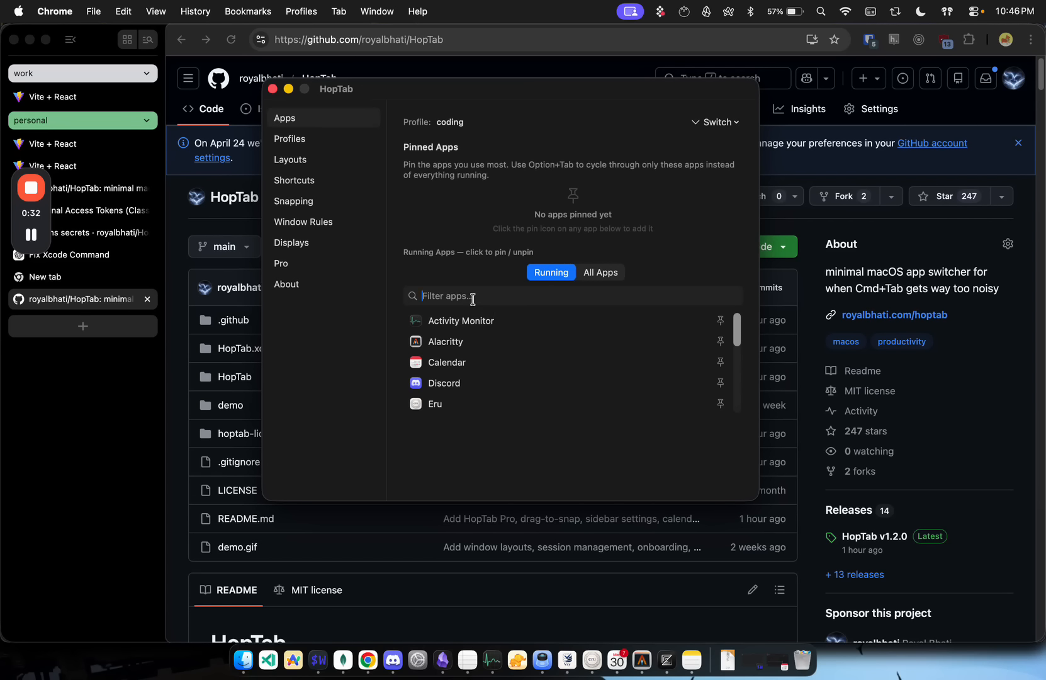
click(738, 120)
click(466, 301)
text(zed)
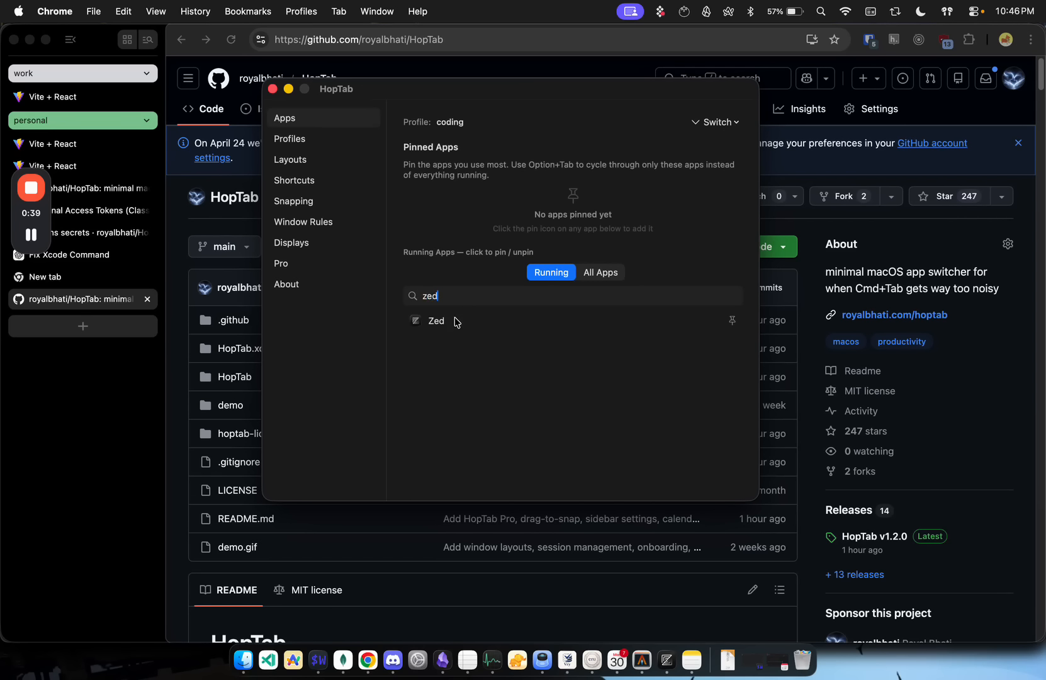
click(452, 320)
Step: Filter the running apps by "ala", pin Alacritty to the coding profile, and close the settings
double_click(450, 304)
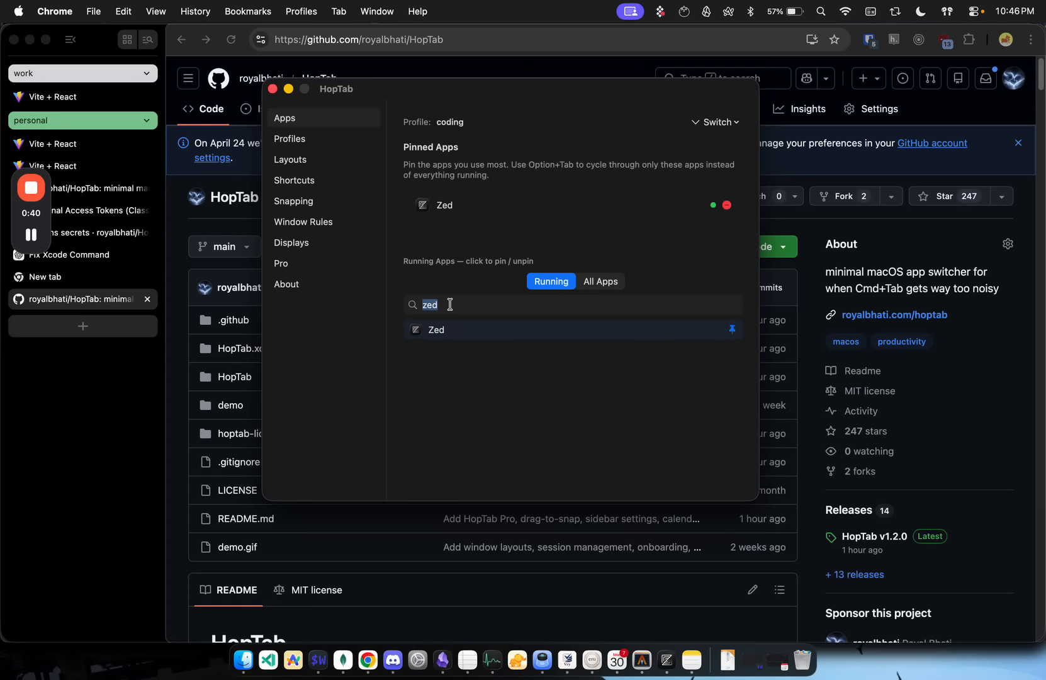
key(BackSpace)
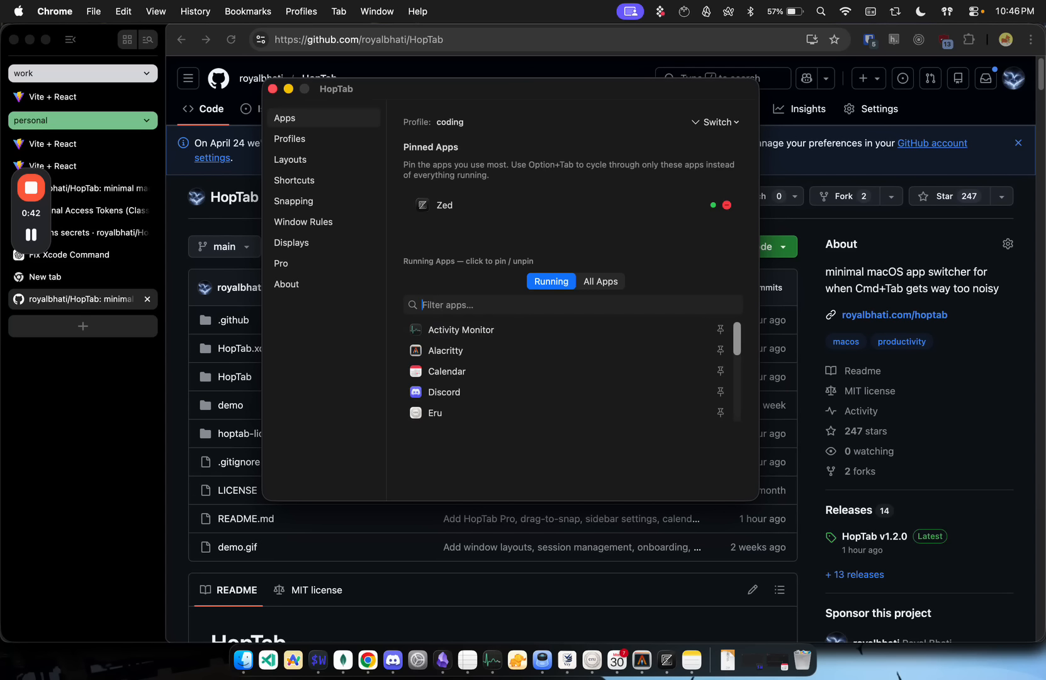
text(ala)
click(451, 328)
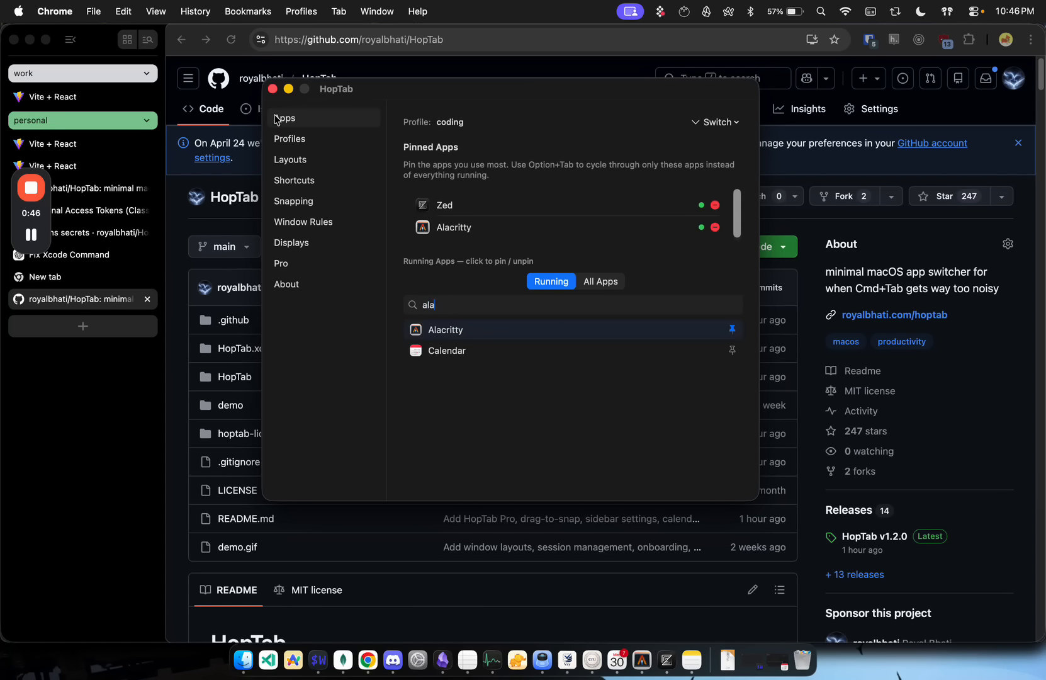
click(272, 89)
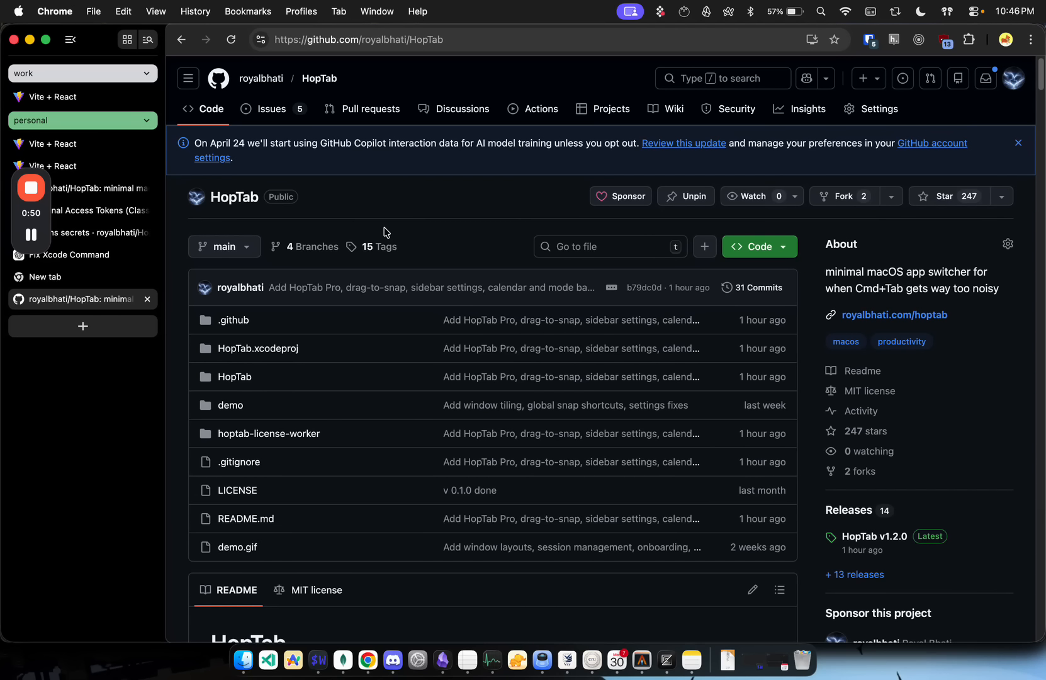
Step: Use HopTab's pinned-app switcher to bring up Alacritty and switch from it to Zed
key(alt+Tab)
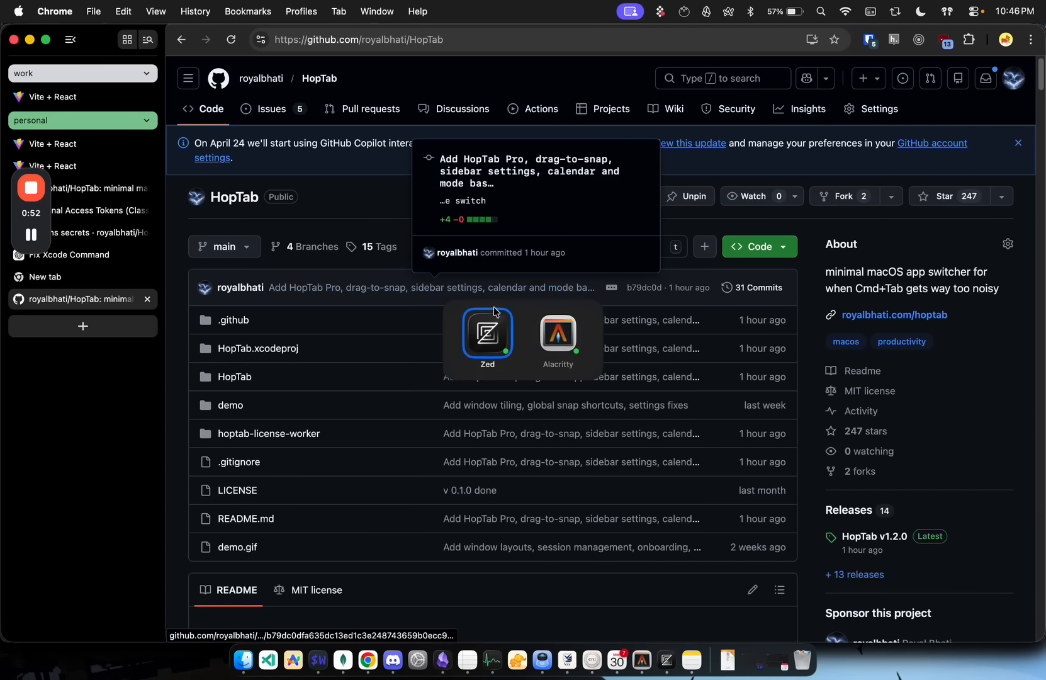
click(579, 357)
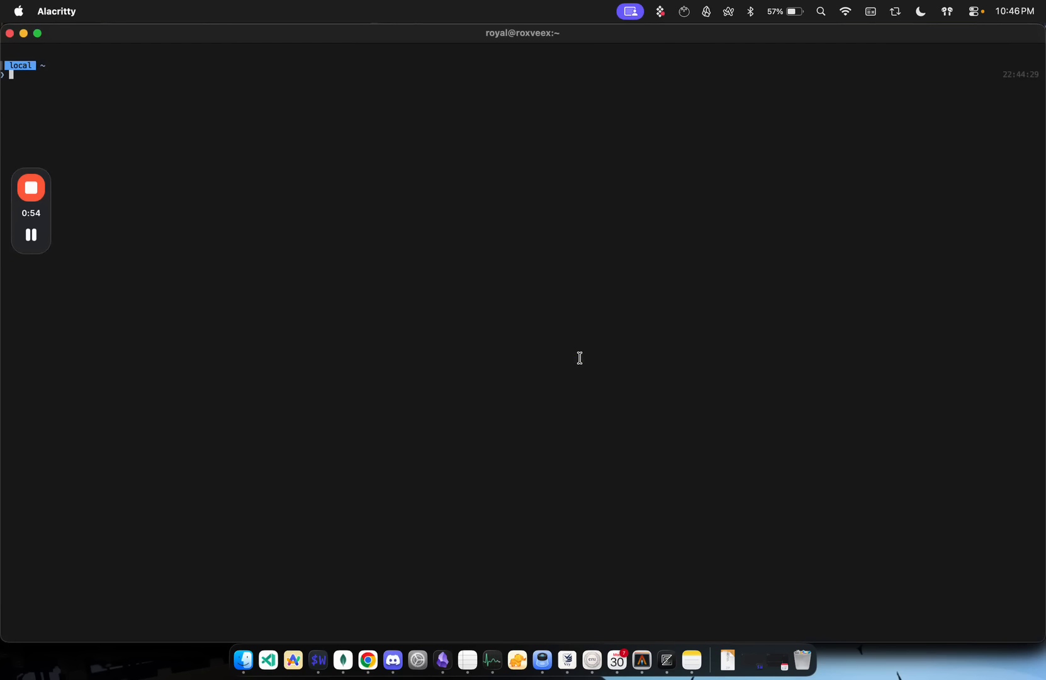
key(alt+Tab)
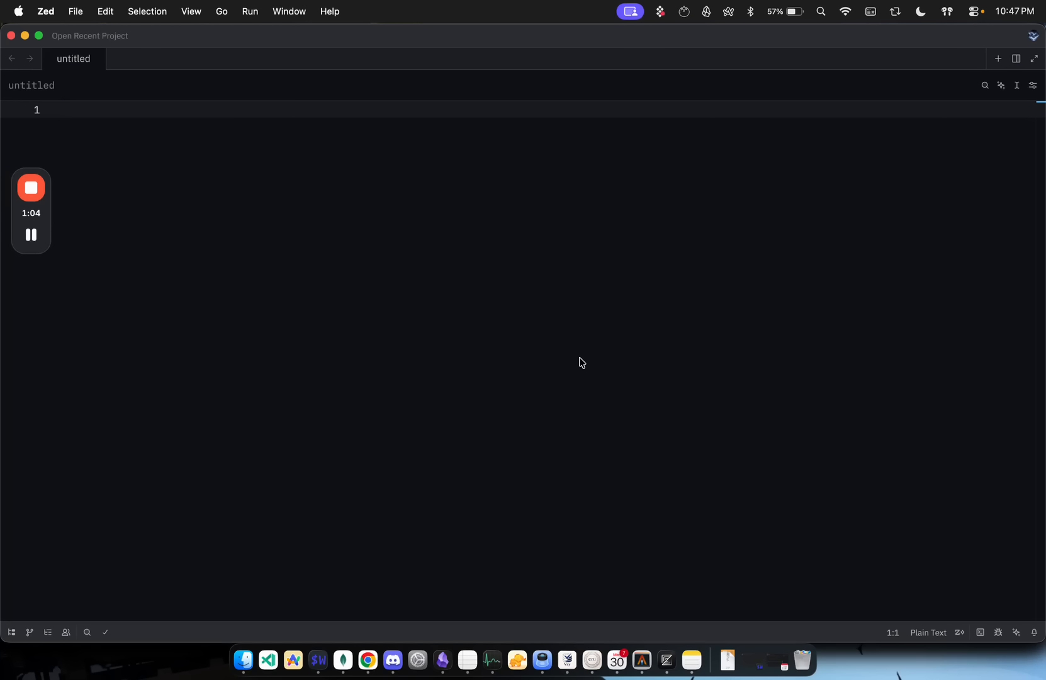
Step: Snap Alacritty to the left third of the screen and Zed to the right half from HopTab's app switcher
key(super+Tab)
key(super+Tab)
key(super+Tab)
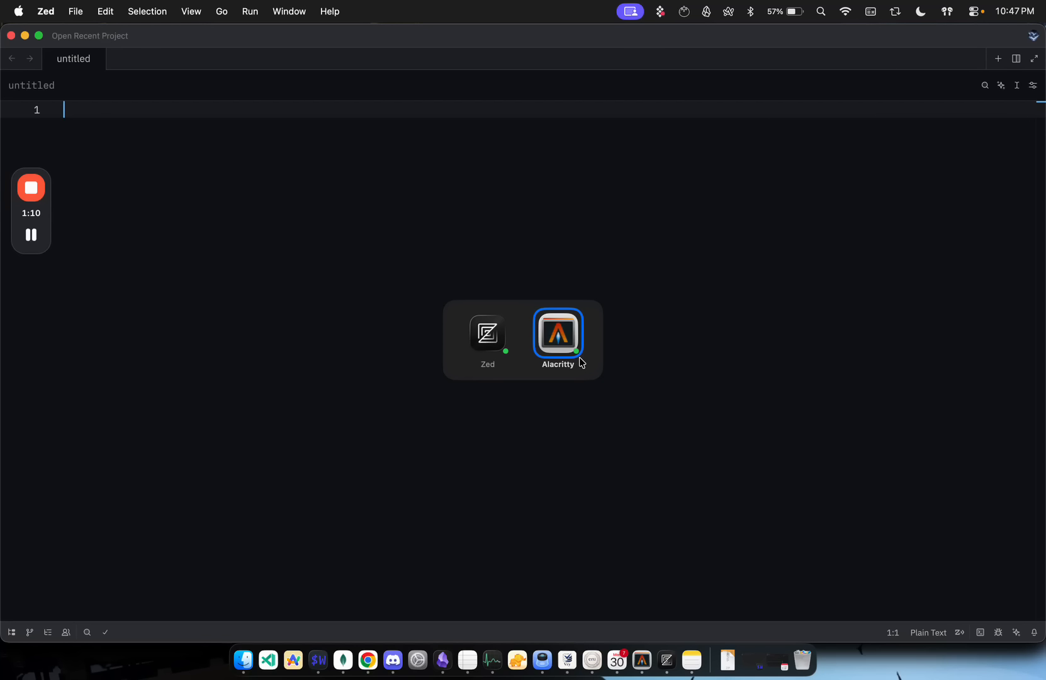
click(580, 357)
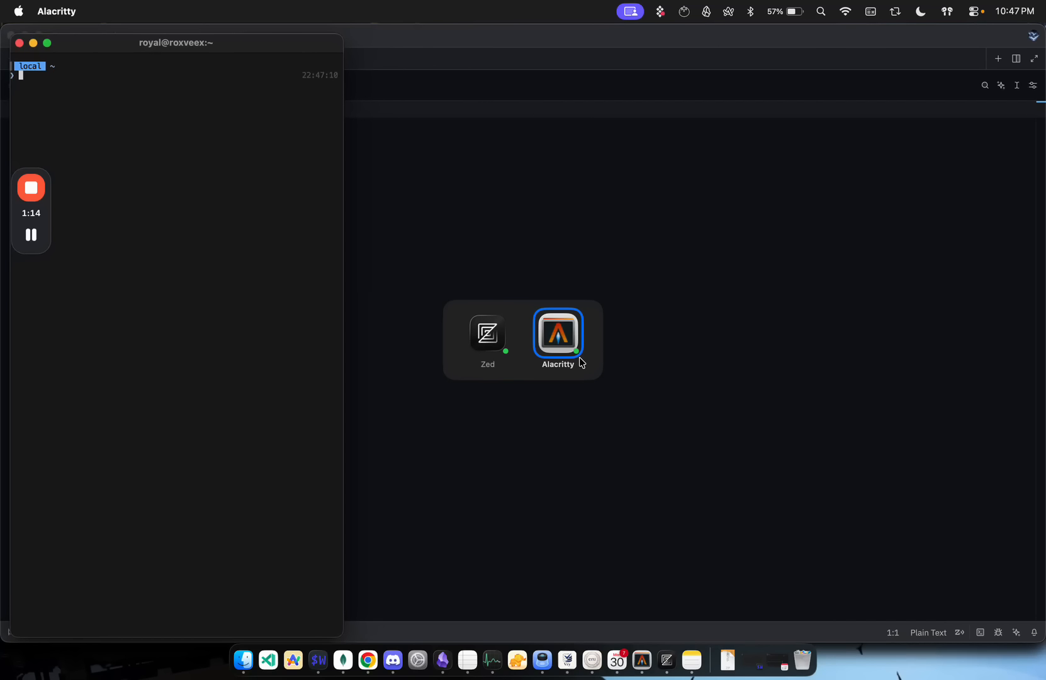
key(super+Tab)
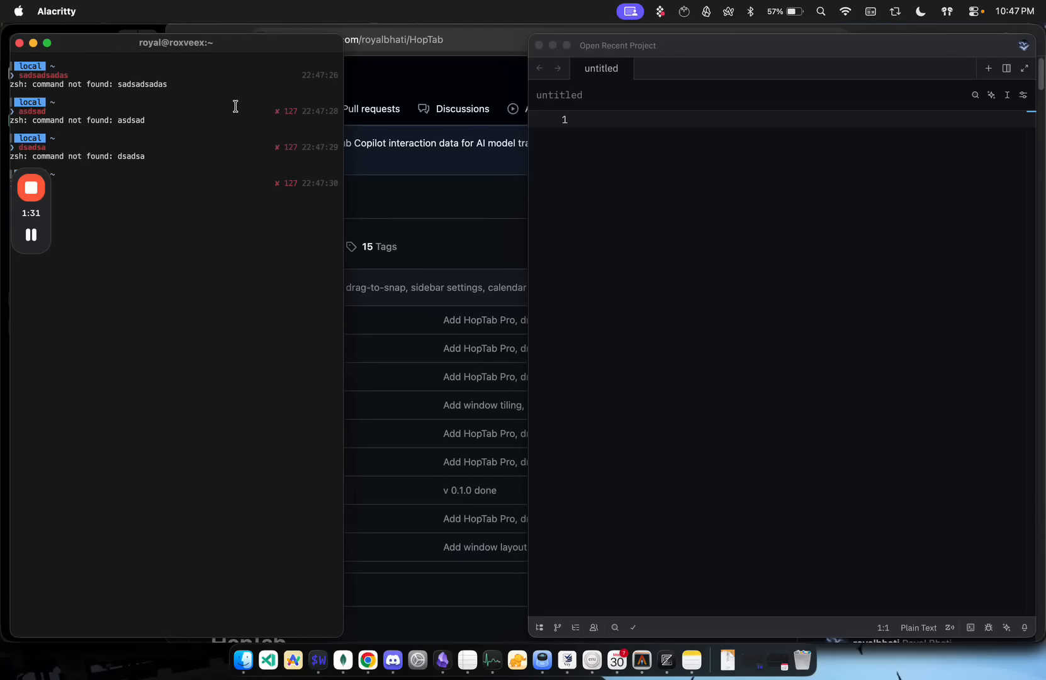
Step: Enter sadsadsad in Zed's untitled file and run sadsadsadas, asdsad and dsadsa in Alacritty
click(615, 136)
text(sadsadsad)
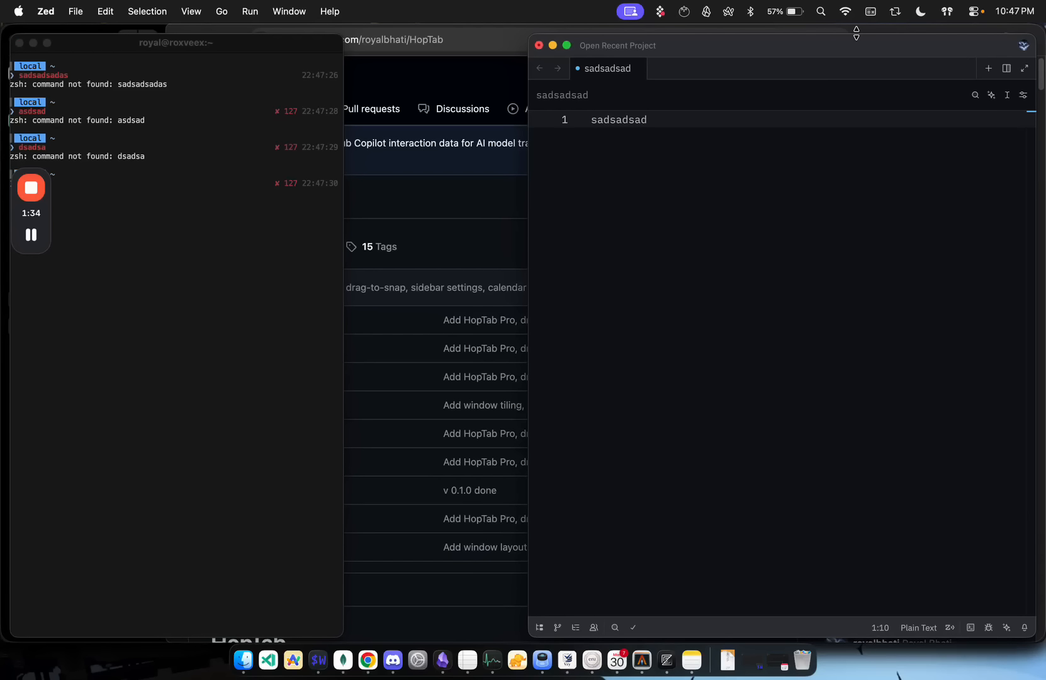
Step: Save and close the HopTab session containing Zed and Alacritty, and restore that session
click(895, 11)
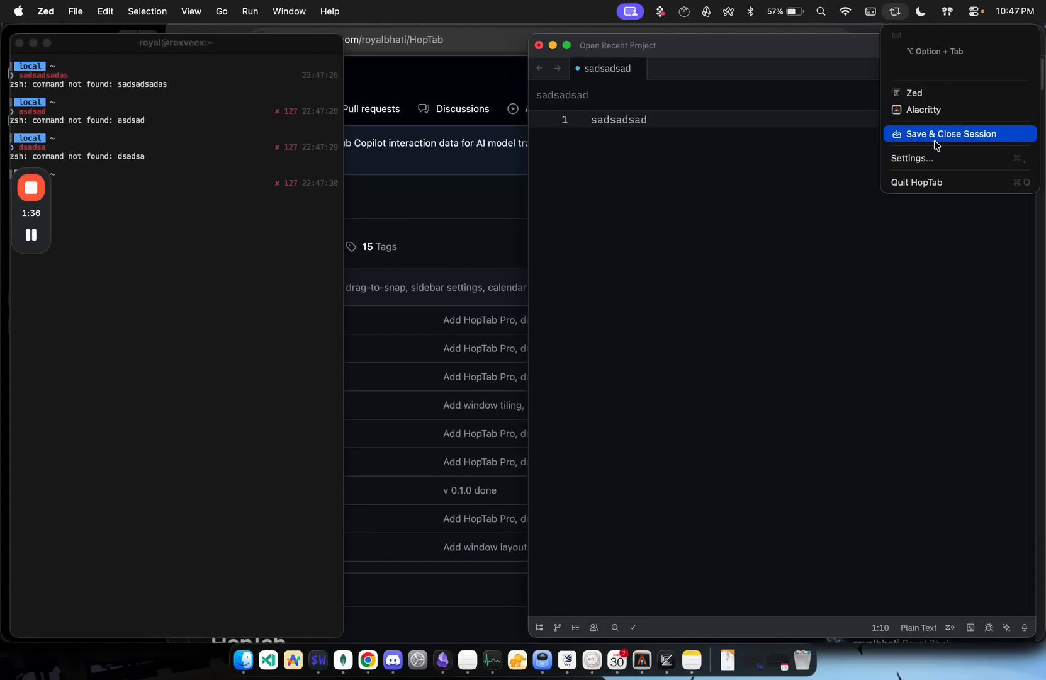
click(308, 187)
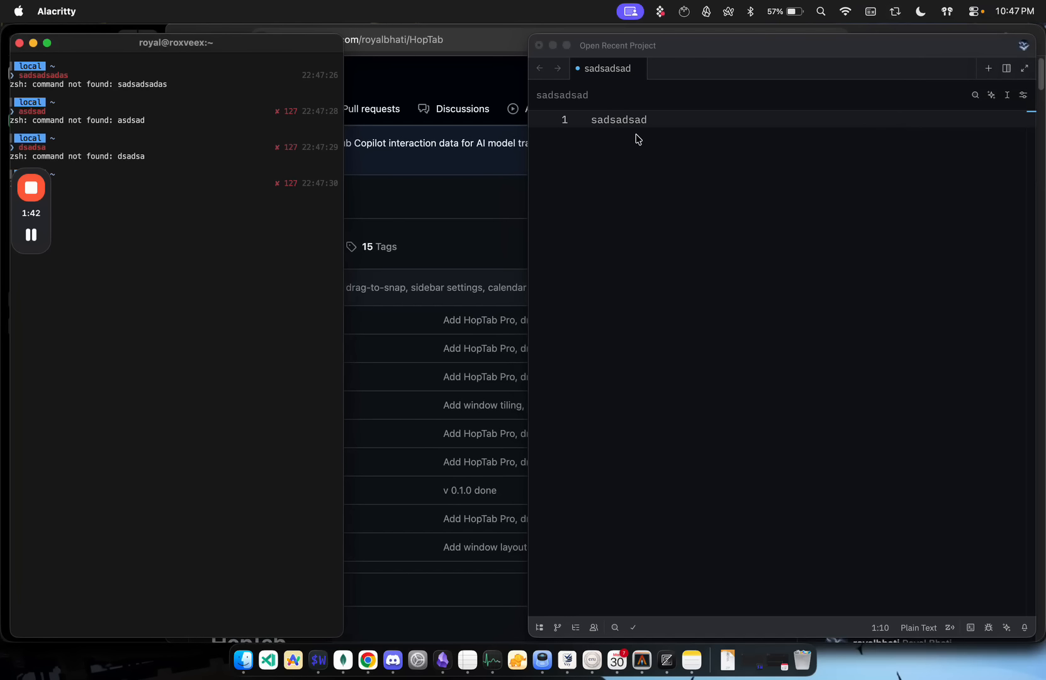
click(714, 162)
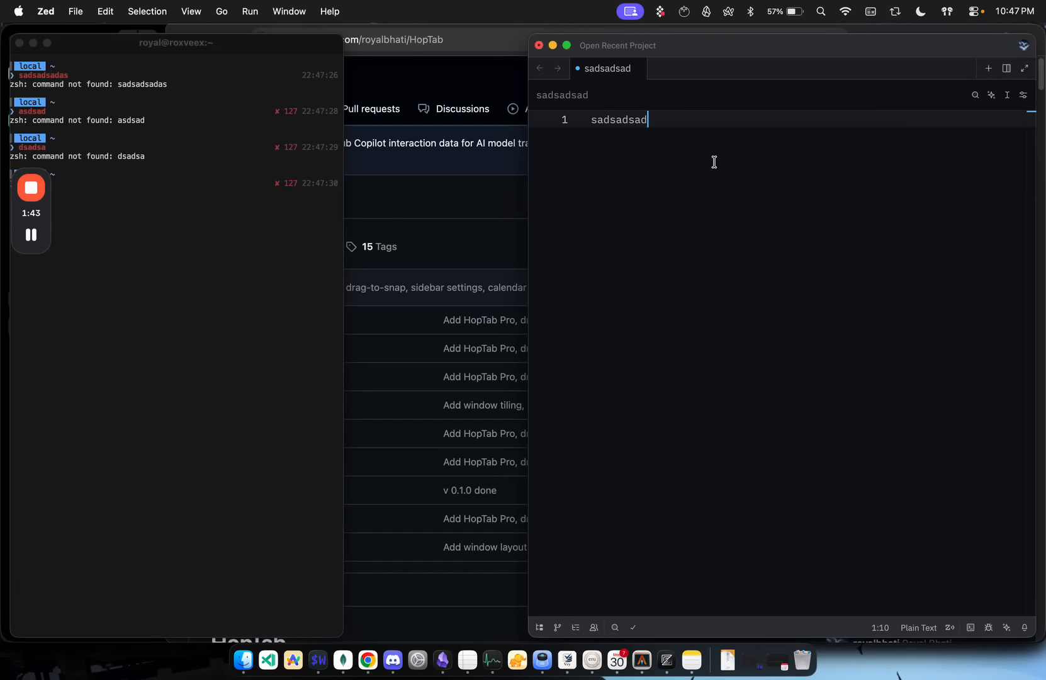
click(894, 13)
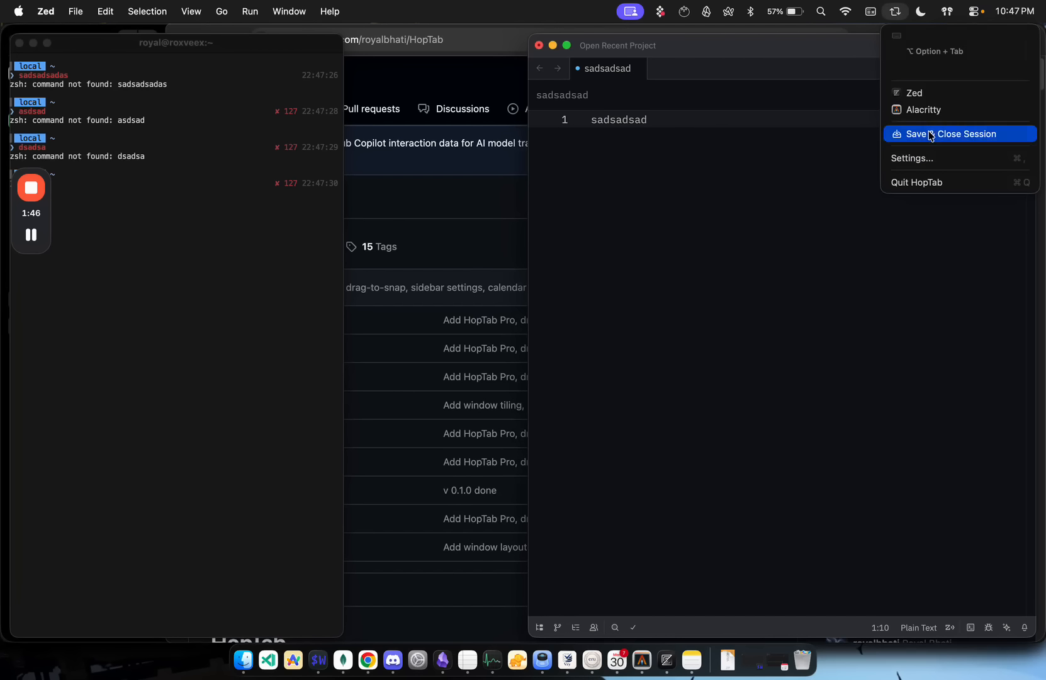
click(930, 133)
click(894, 11)
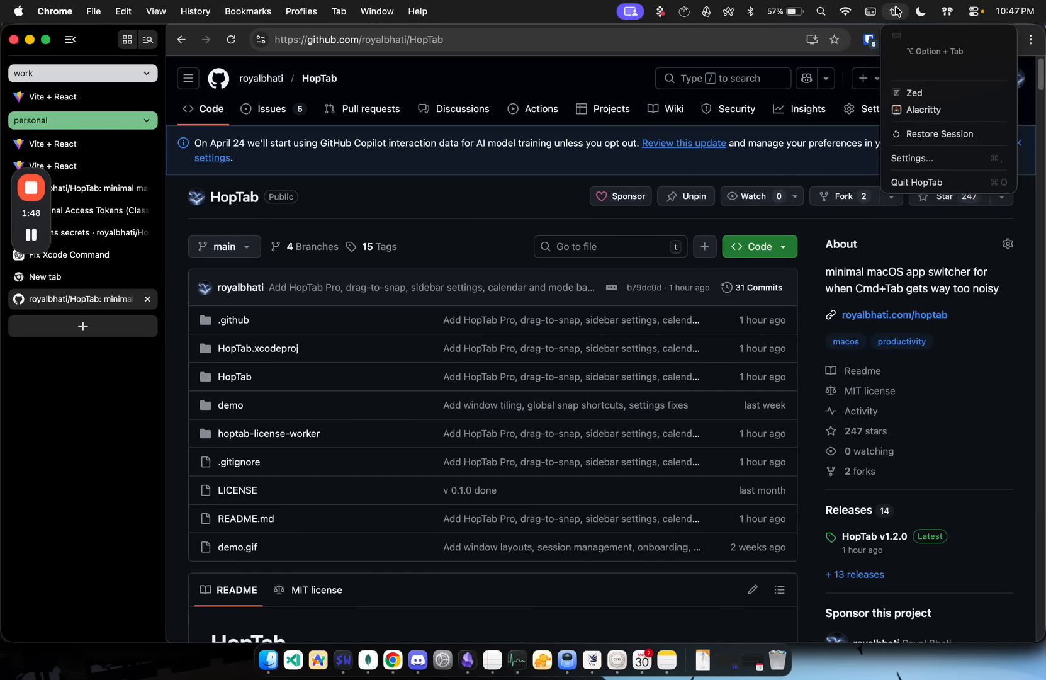
click(922, 137)
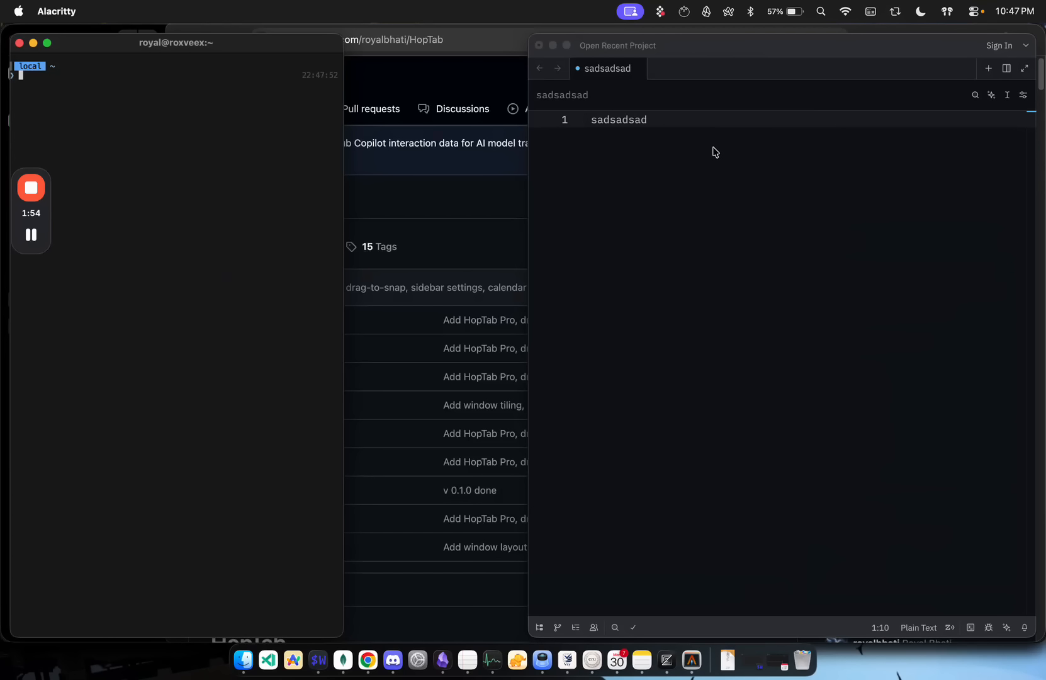
Step: In HopTab's settings, choose the Left + Right layout template for the coding profile and assign Zed to the left half
click(894, 11)
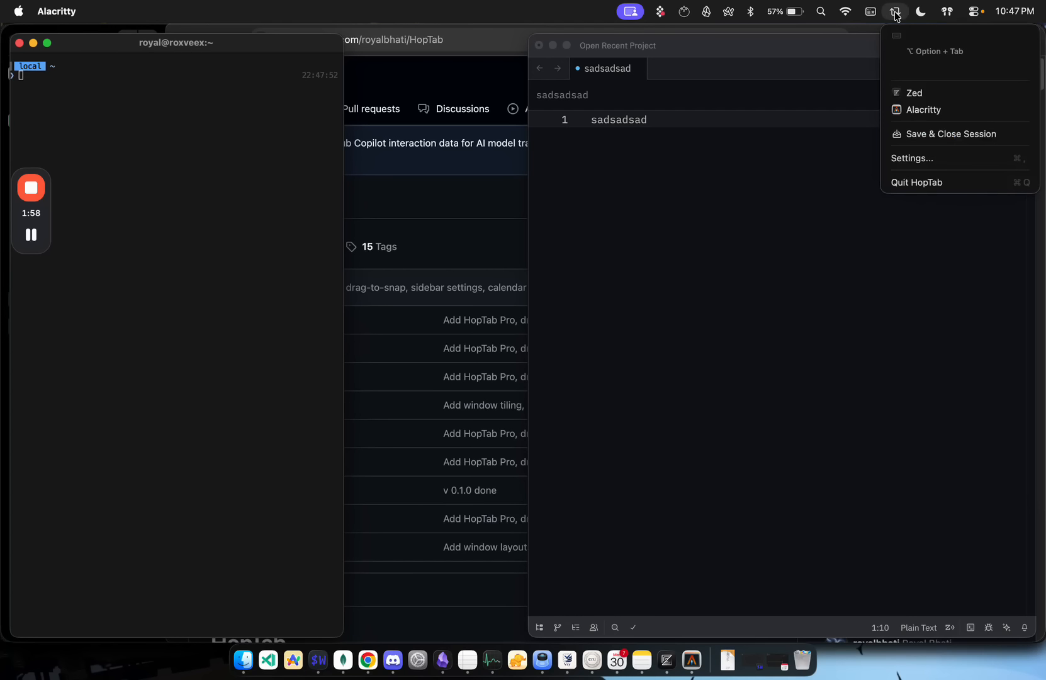
click(923, 159)
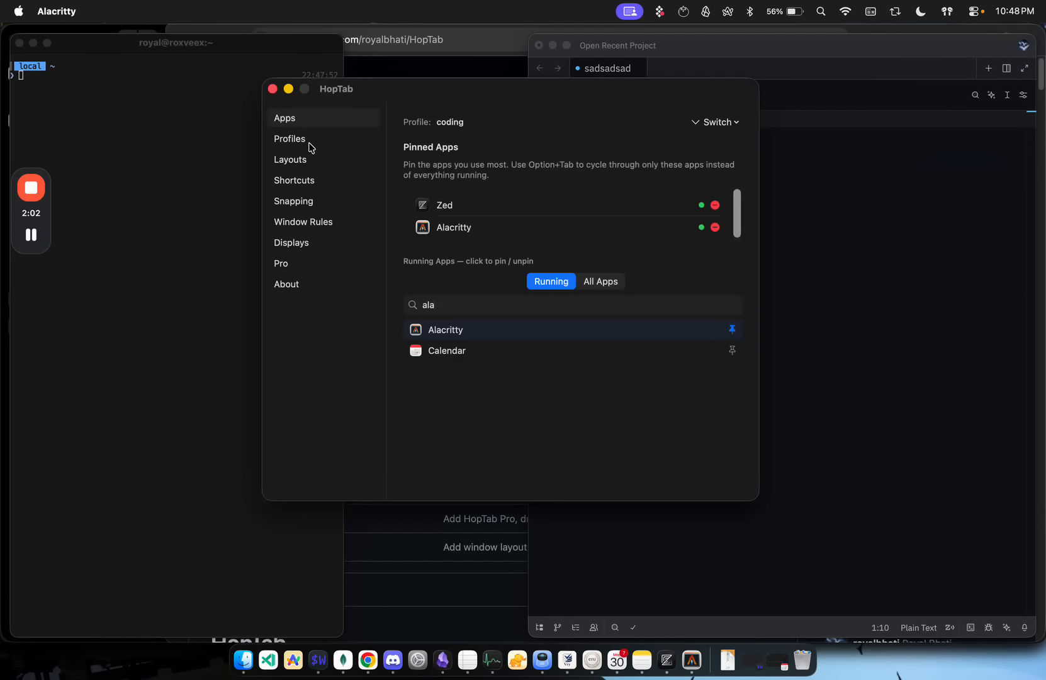
click(307, 164)
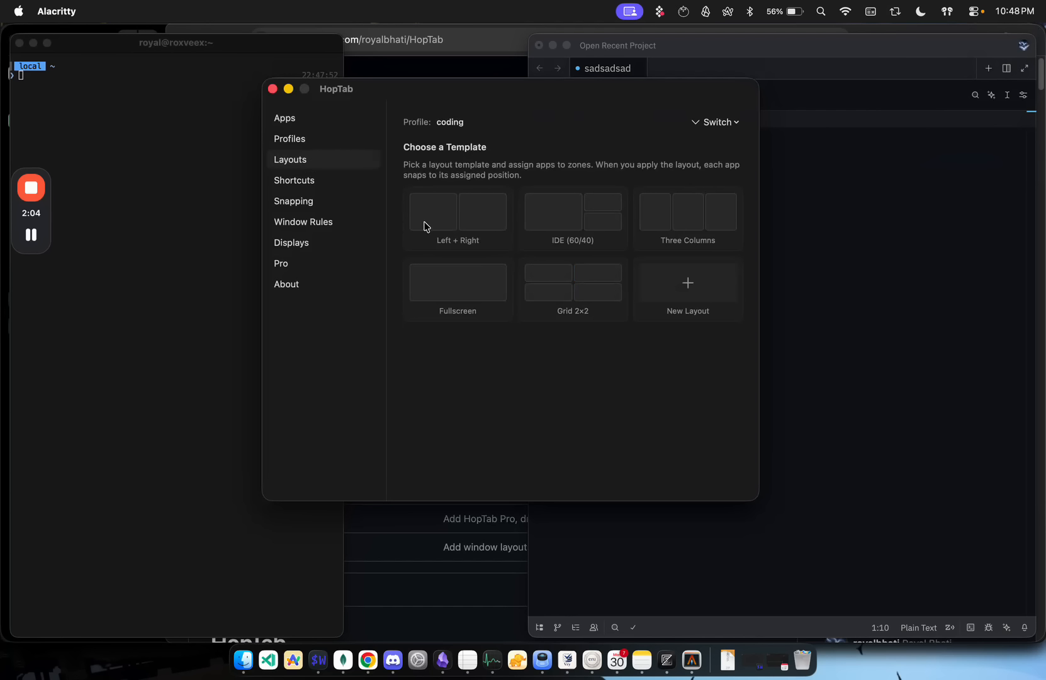
click(462, 225)
click(525, 380)
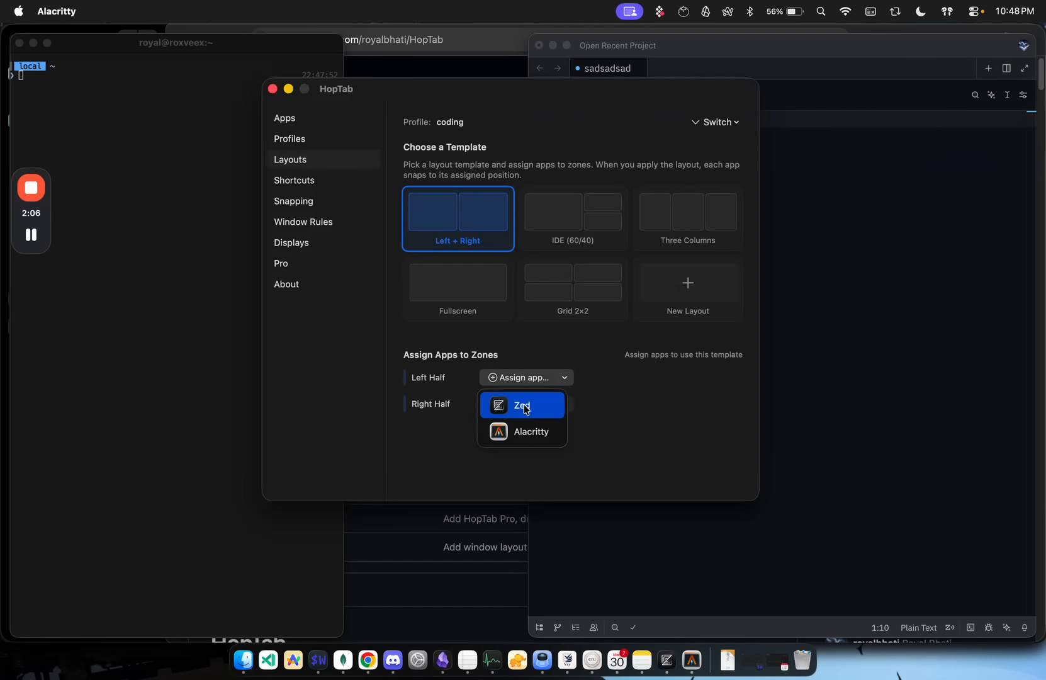
click(535, 413)
Step: Assign Alacritty to the right half and apply the layout
click(539, 405)
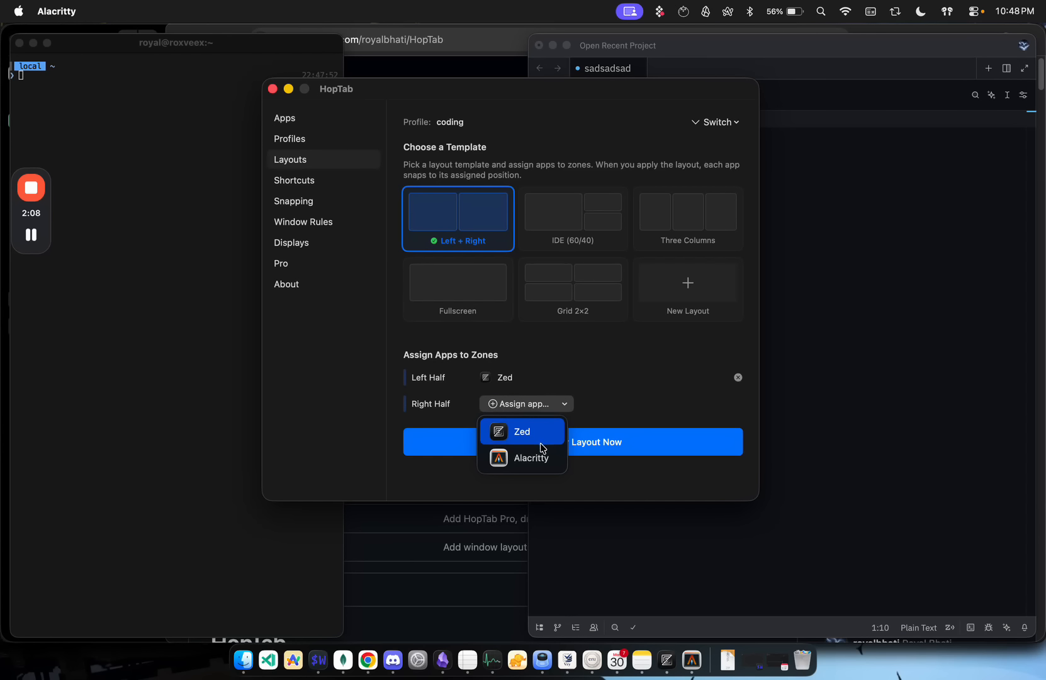
click(541, 452)
click(541, 452)
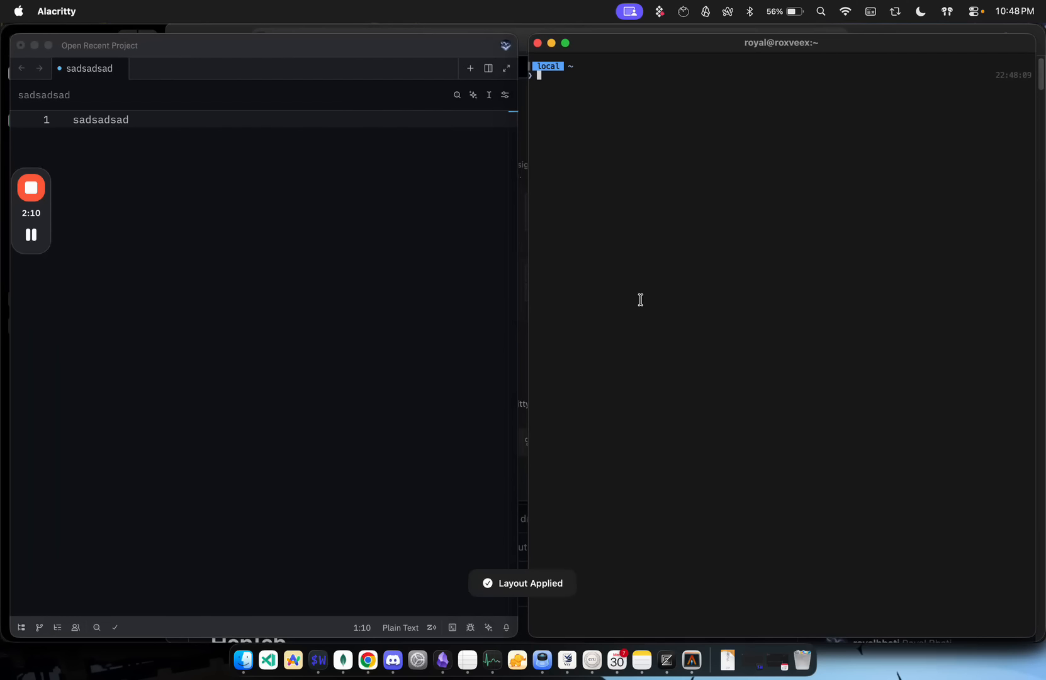
Step: In HopTab's settings, add a window rule snapping Google Chrome to Left Half on Launch and Focus, and switch to Chrome to trigger it
click(895, 11)
click(925, 176)
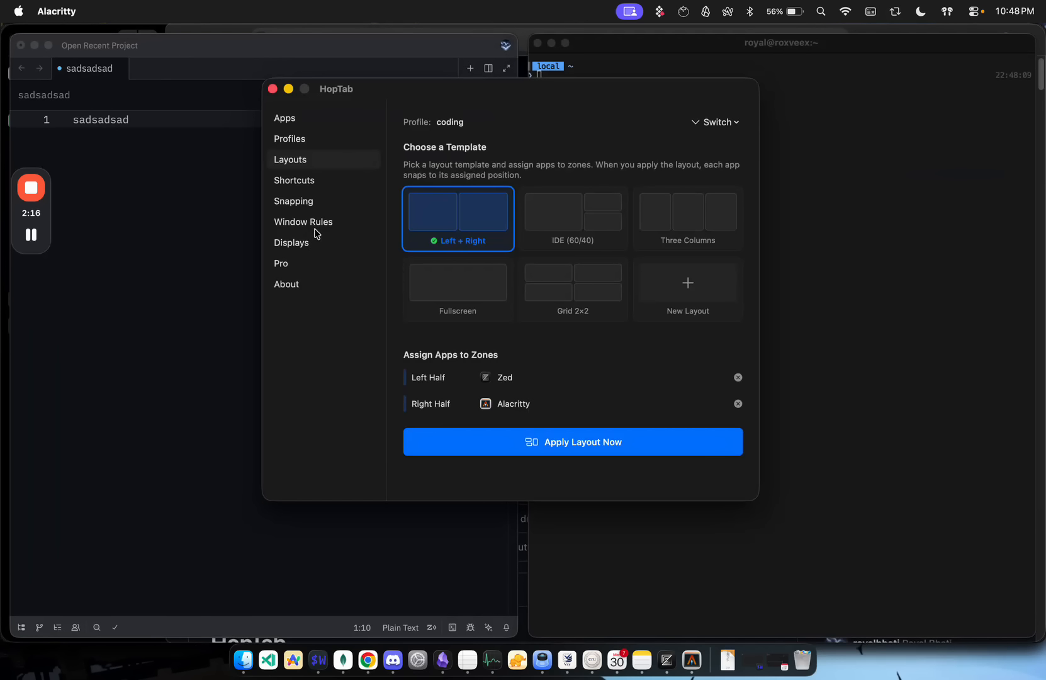
click(312, 250)
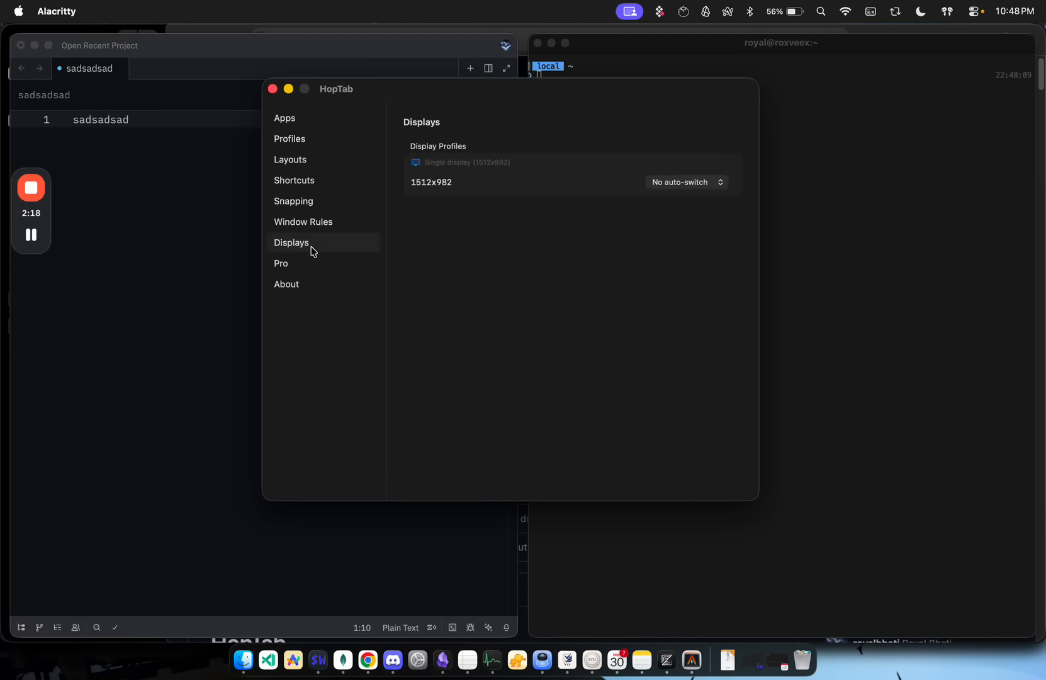
click(312, 225)
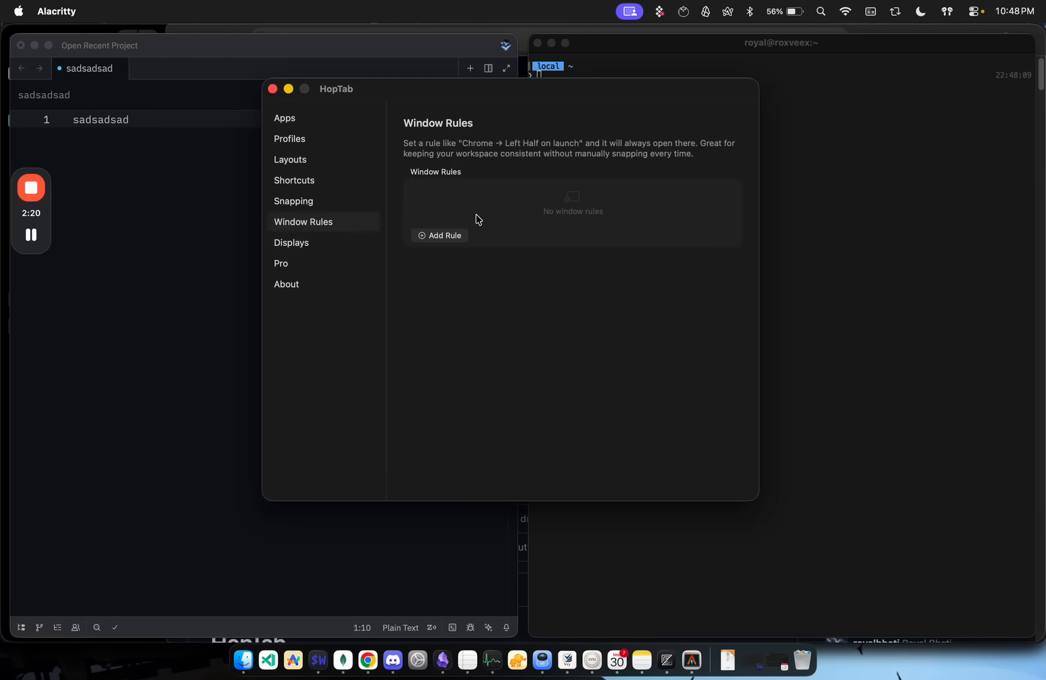
click(454, 234)
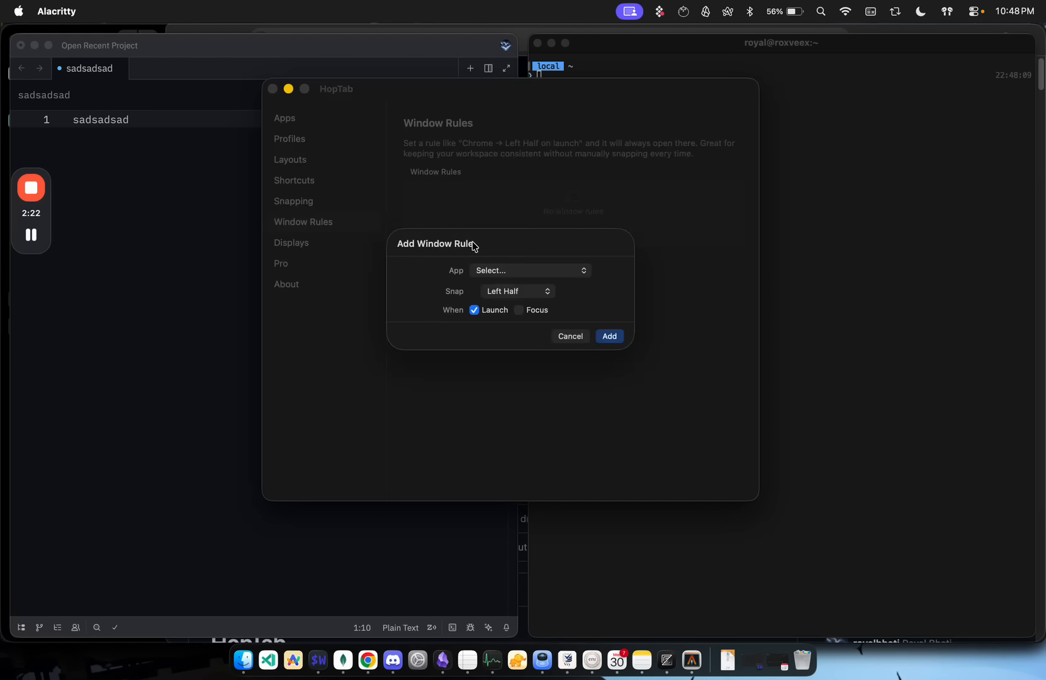
click(507, 277)
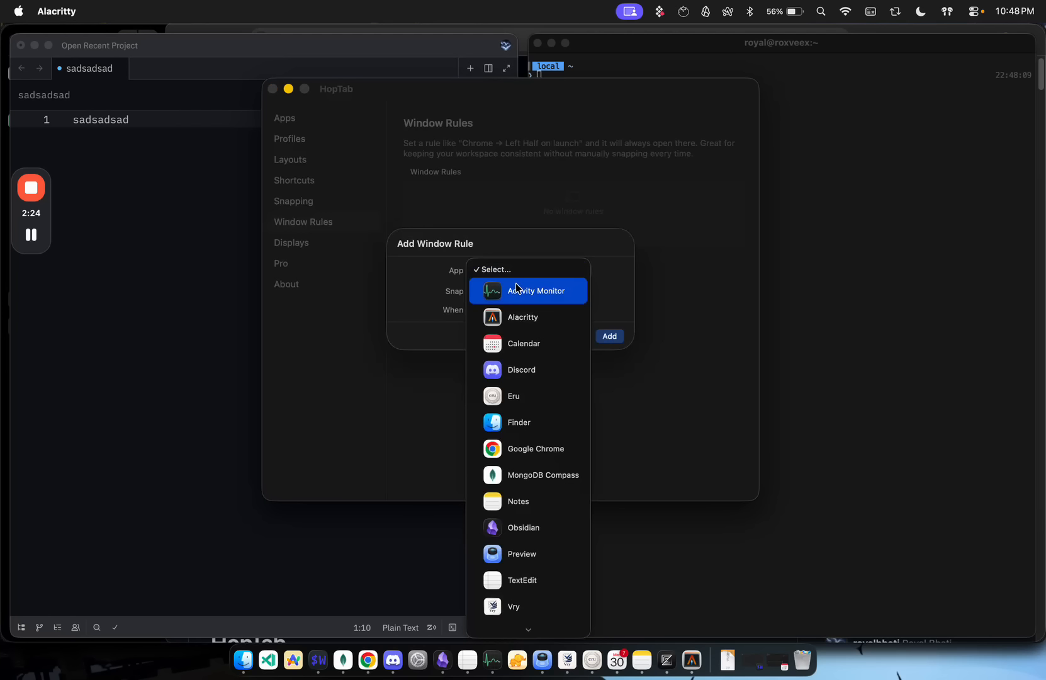
click(534, 448)
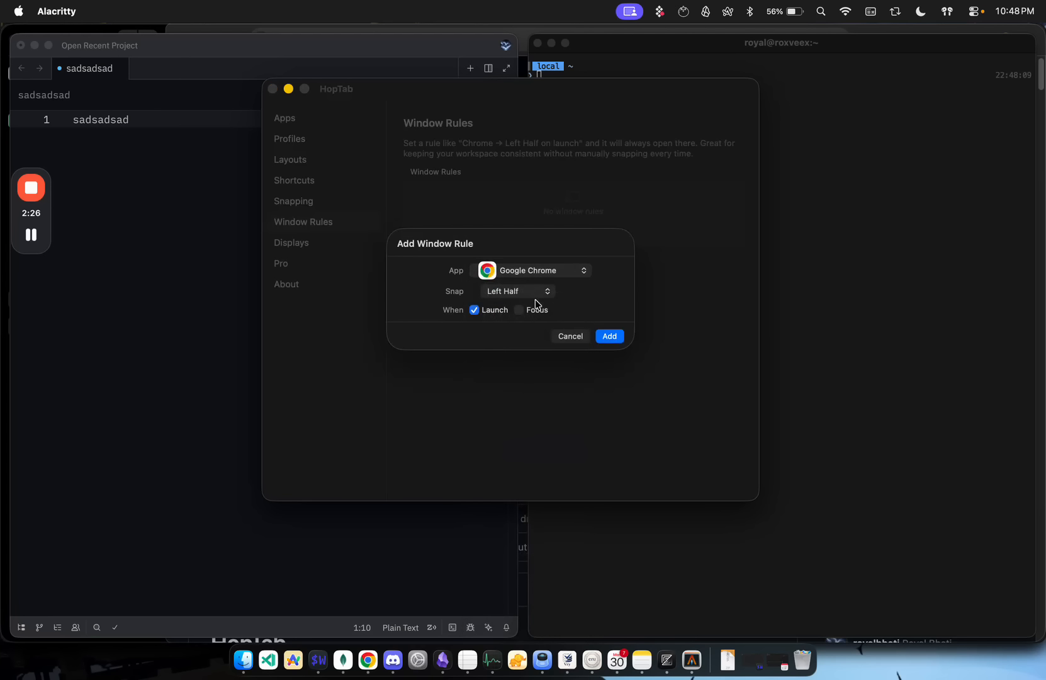
click(529, 293)
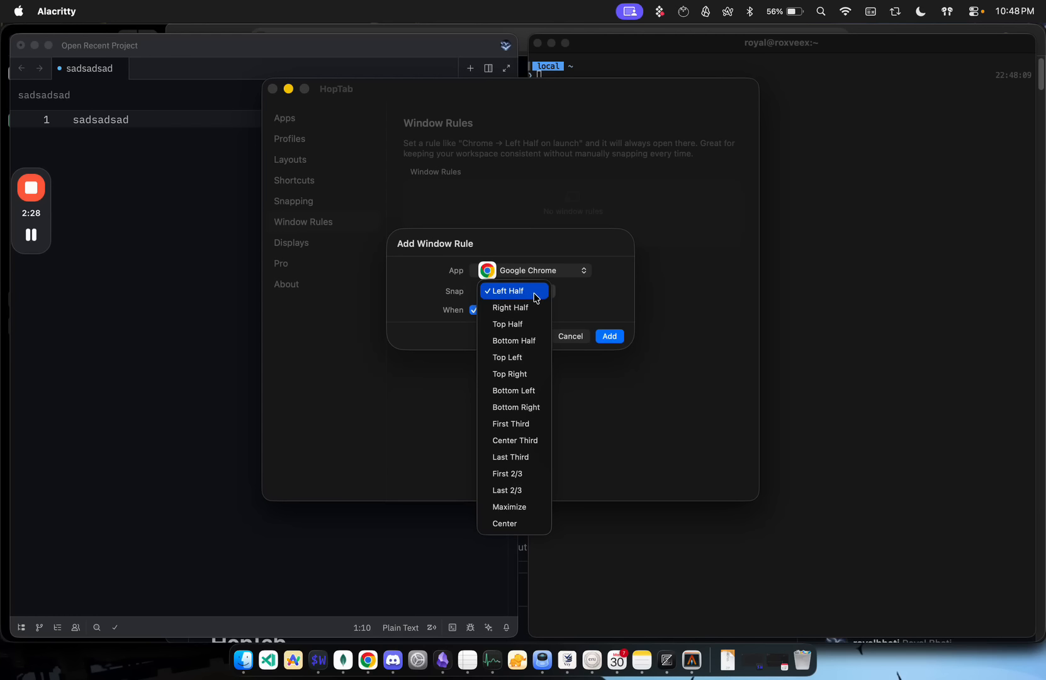
click(563, 291)
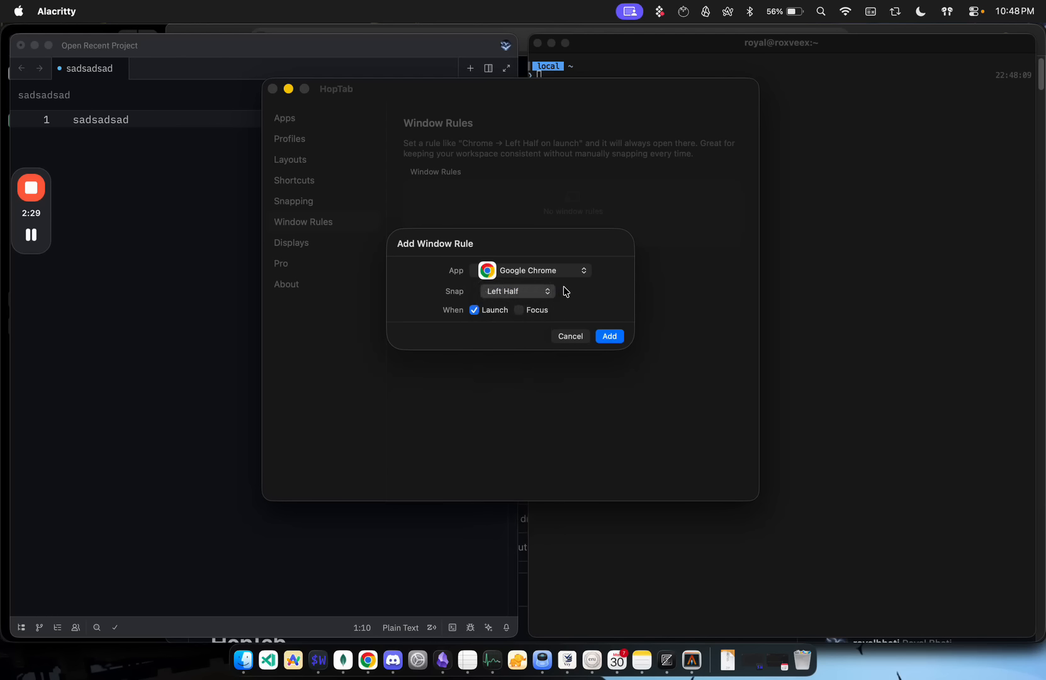
click(524, 314)
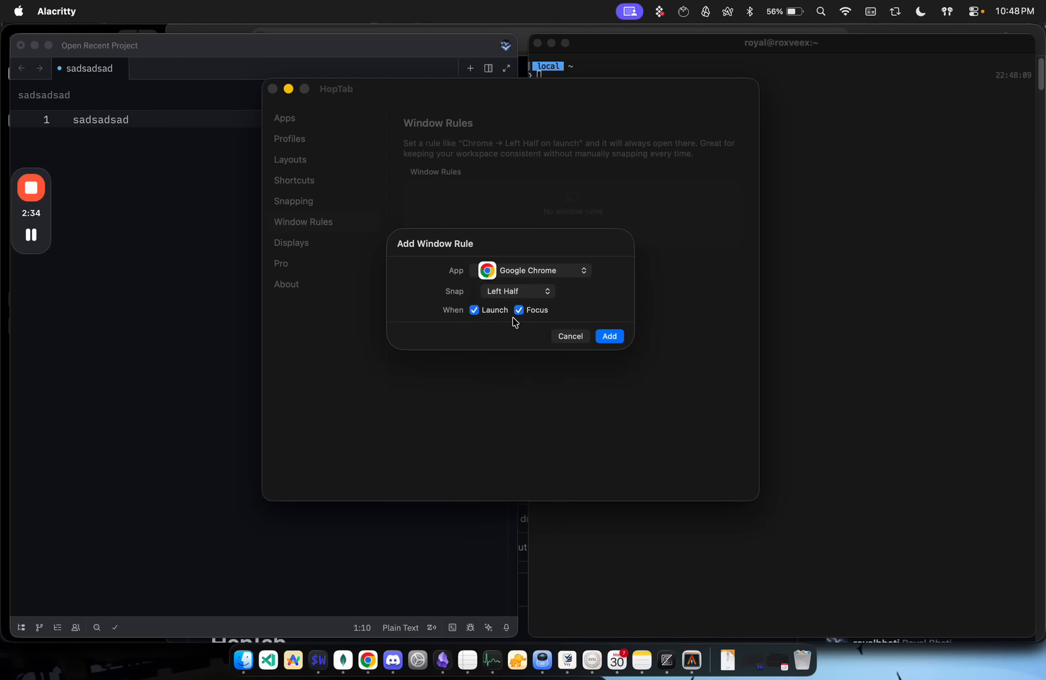
click(617, 344)
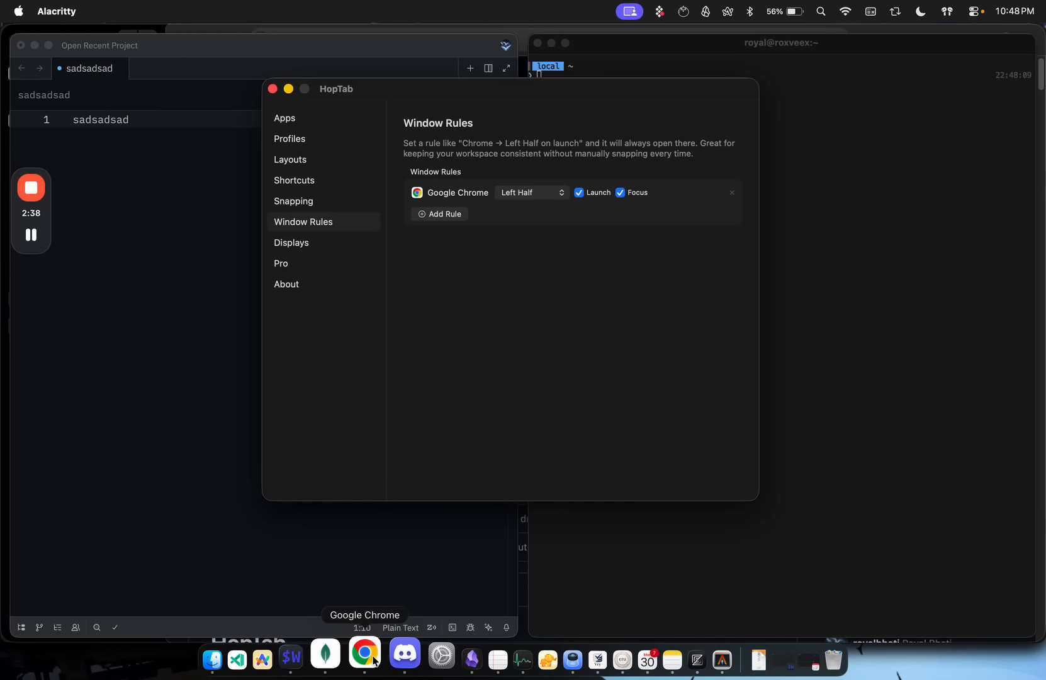
click(365, 654)
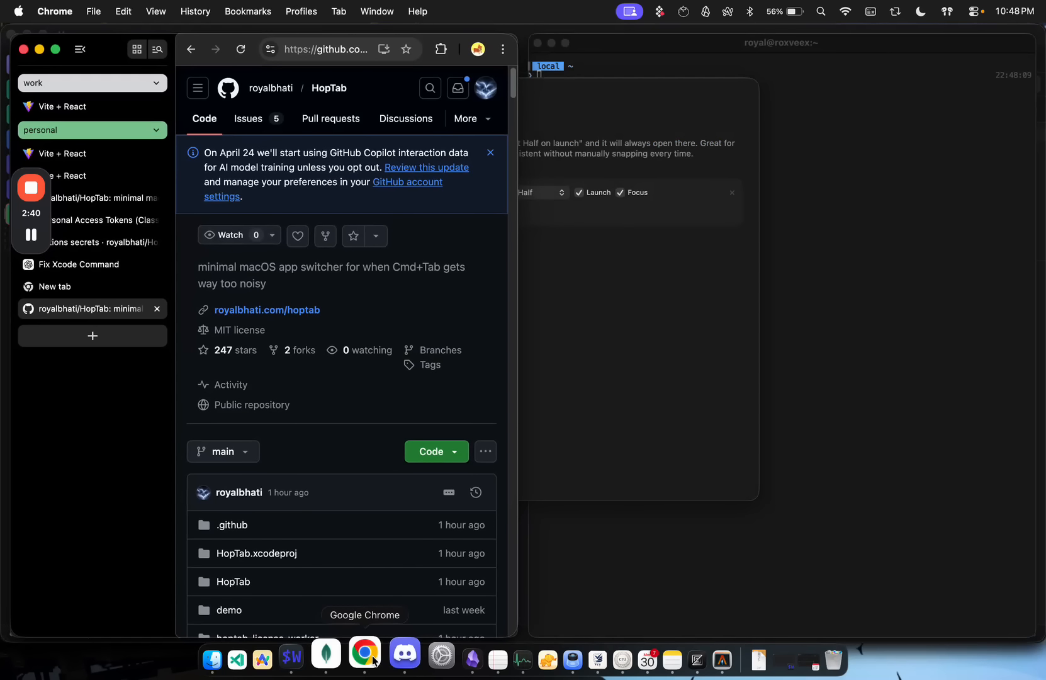
Step: Return to HopTab's settings and create a new profile named Research
click(593, 404)
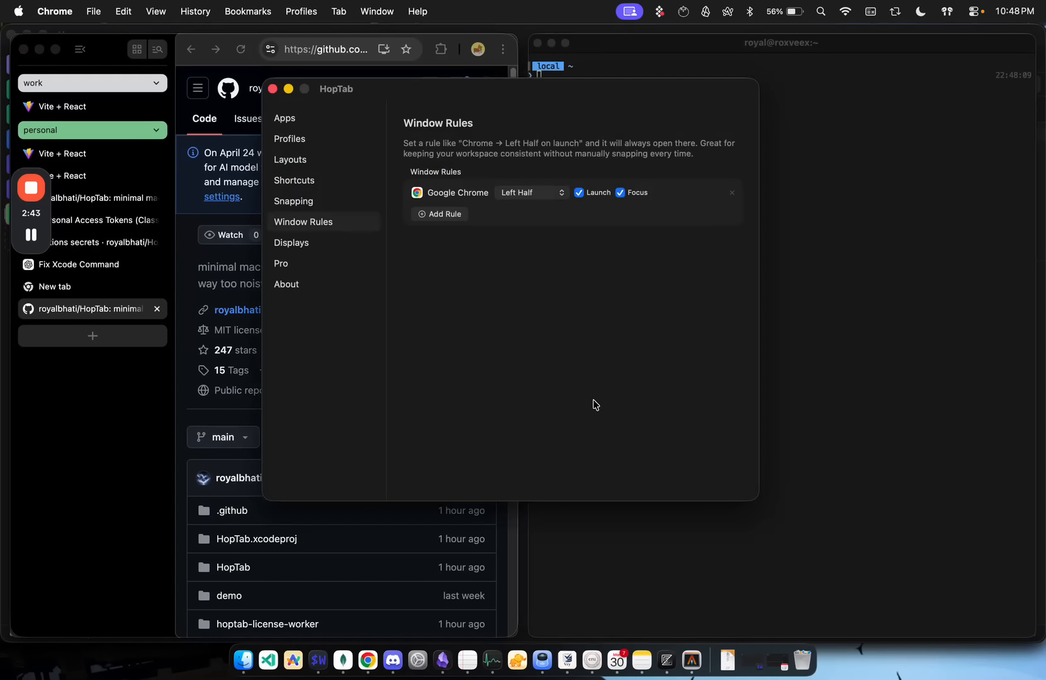
click(313, 160)
click(316, 138)
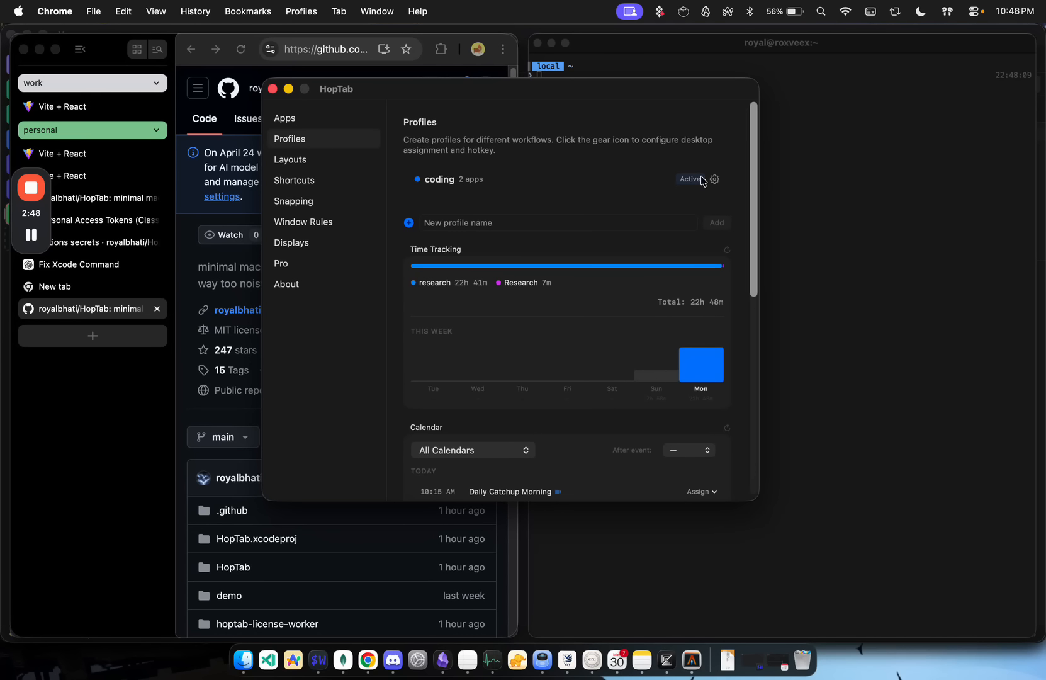
click(465, 223)
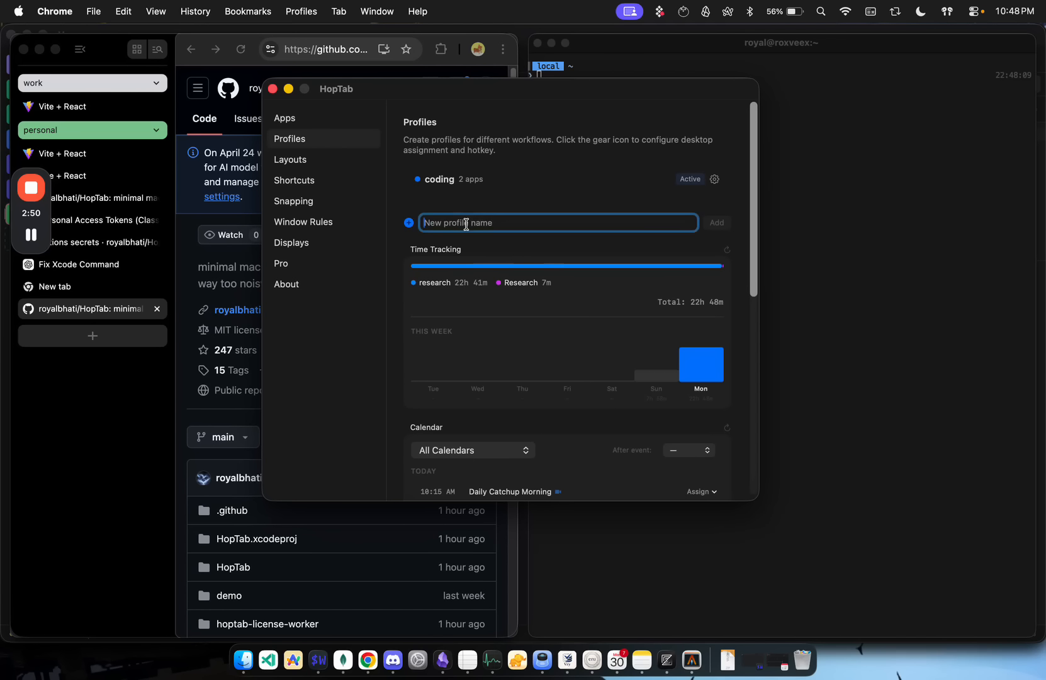
text(Research)
click(717, 222)
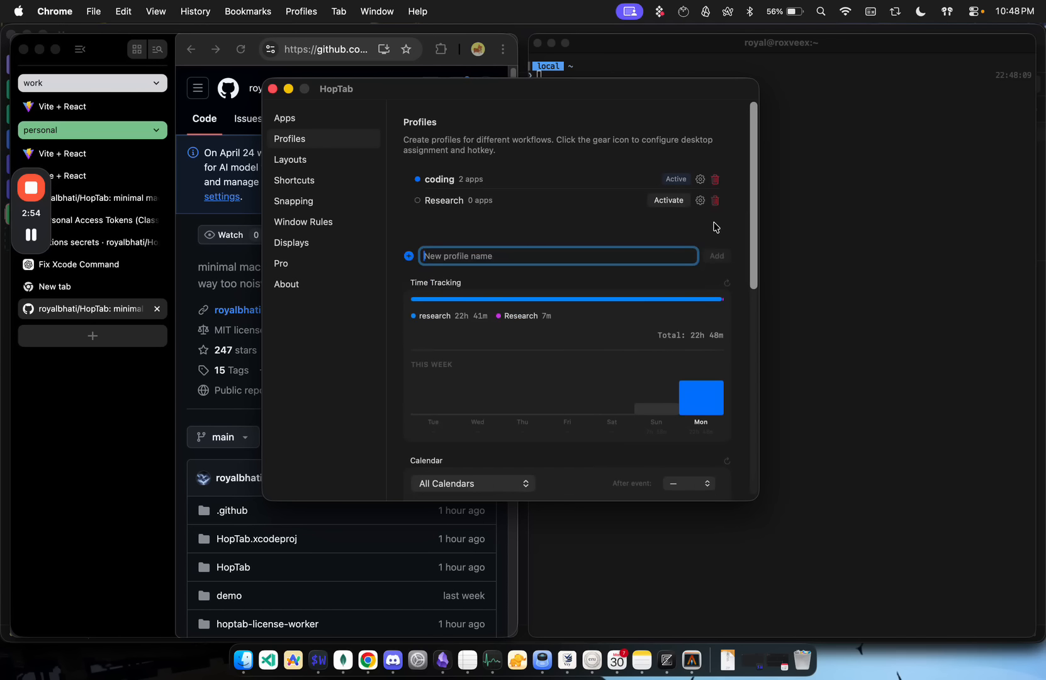
Step: Switch the pinned apps settings to the Research profile and pin Google Chrome to it
click(332, 119)
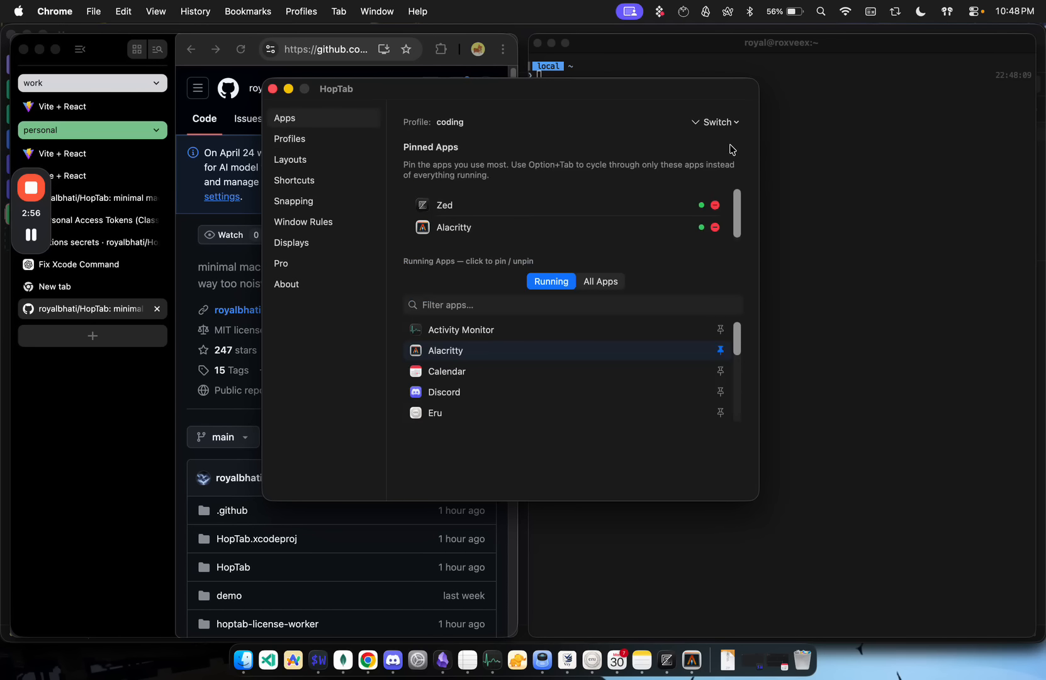
click(730, 121)
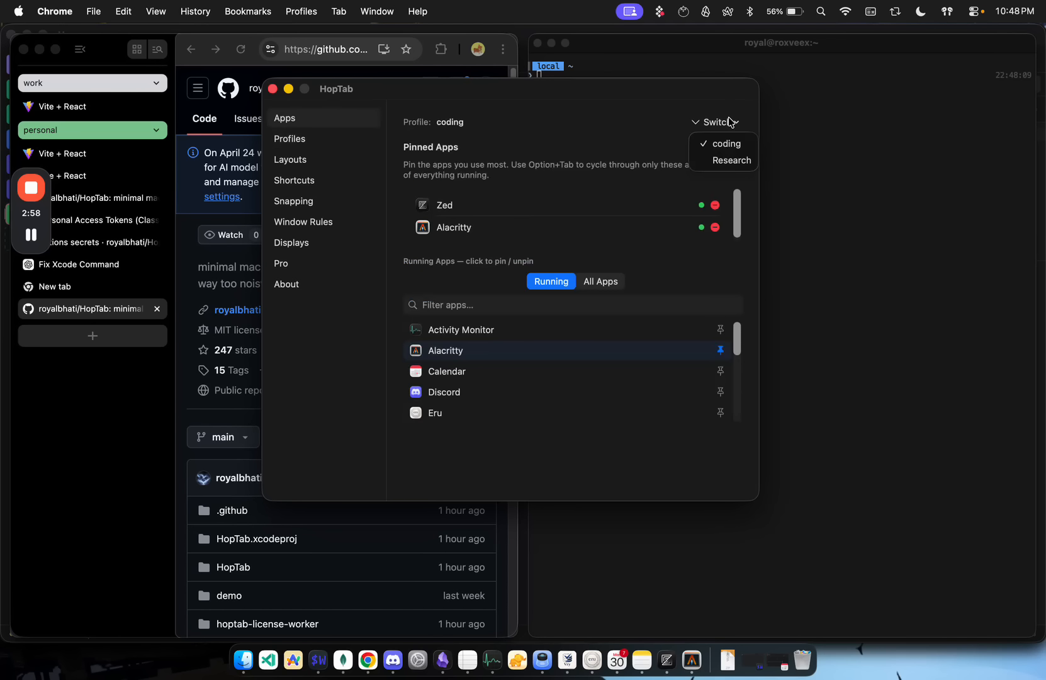
click(730, 160)
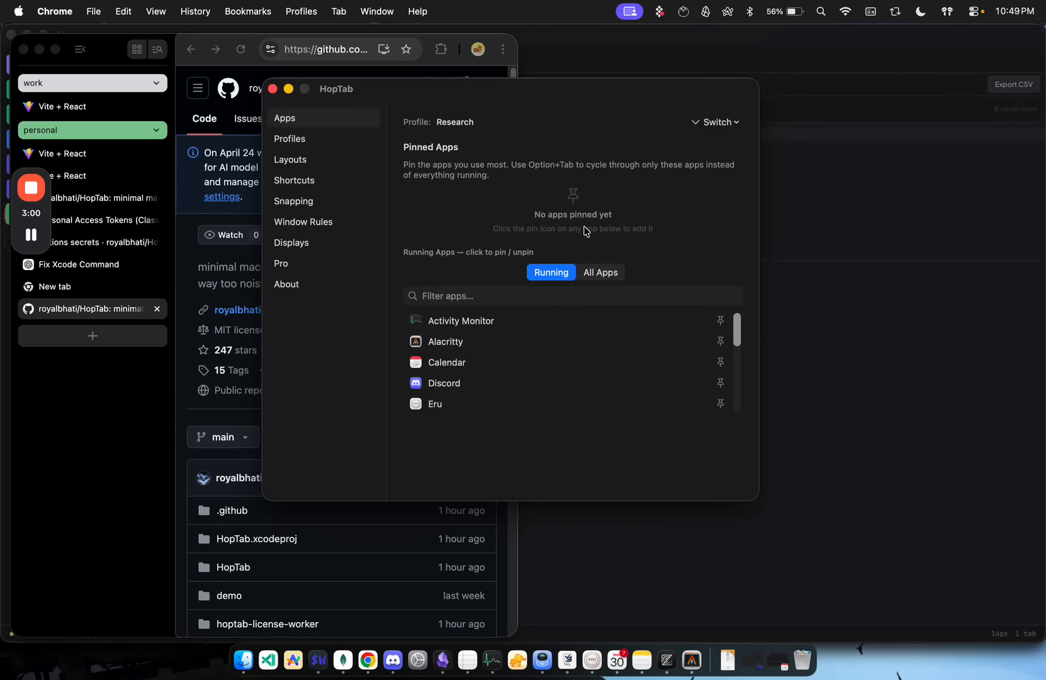
click(480, 296)
text(CHrome)
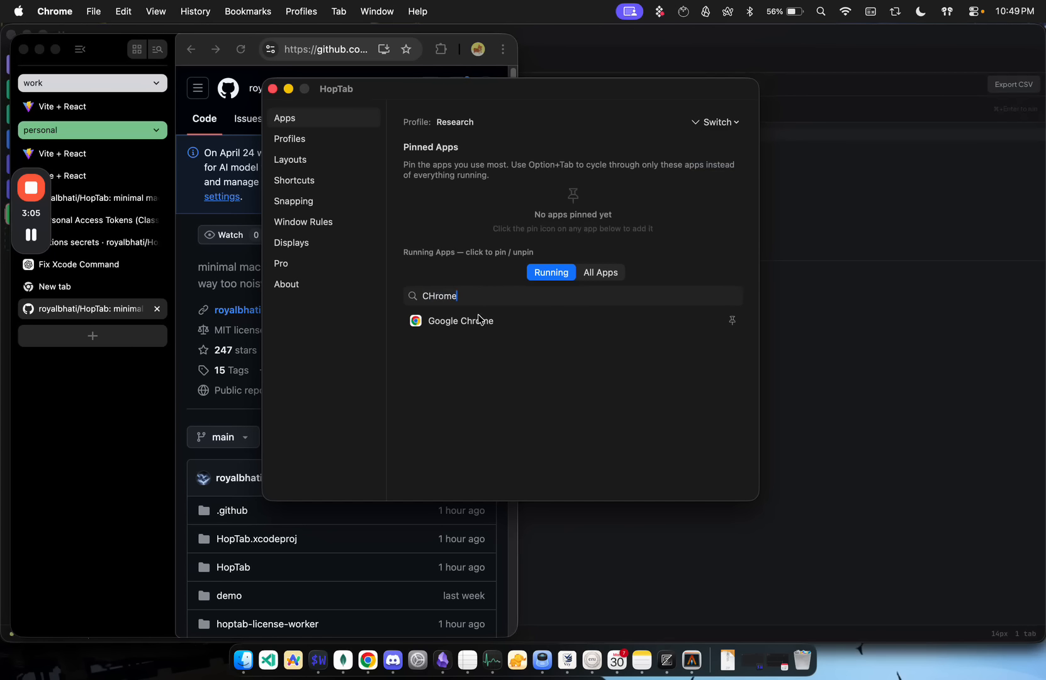
click(479, 319)
Step: Find Obsidian among the running apps, pin it to the Research profile, and close the settings window
double_click(474, 303)
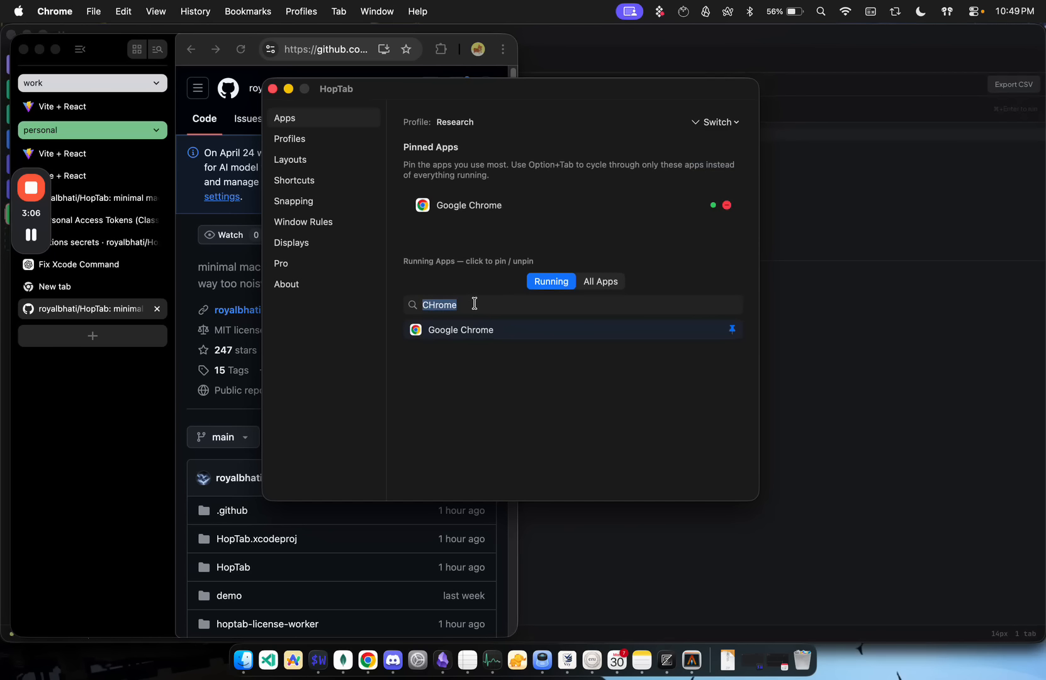
key(BackSpace)
text(obs)
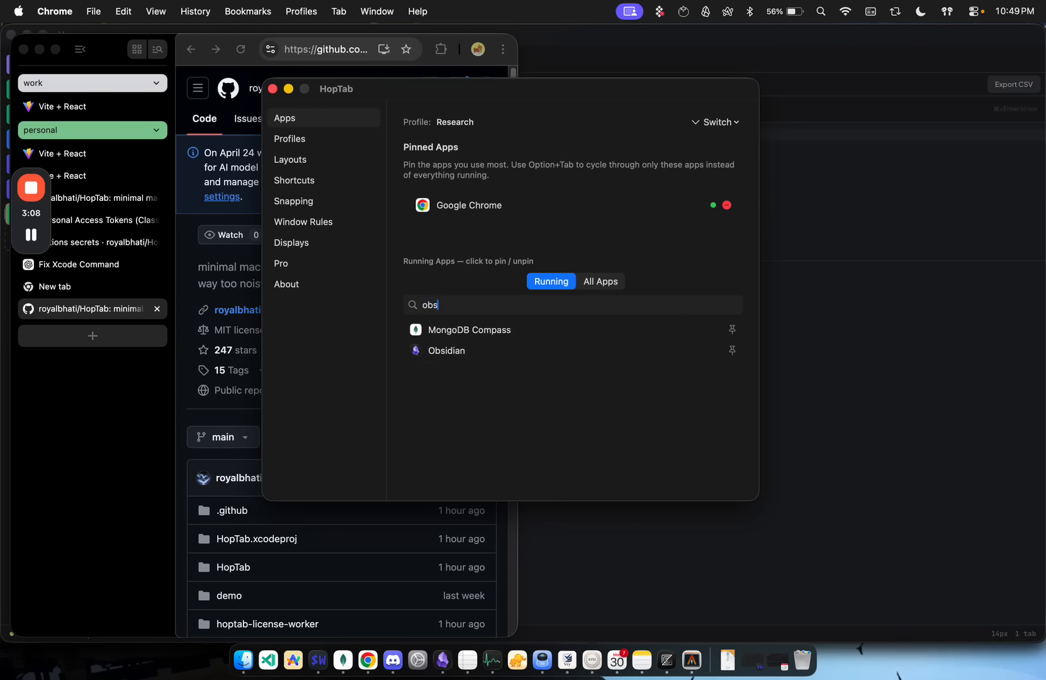
click(482, 350)
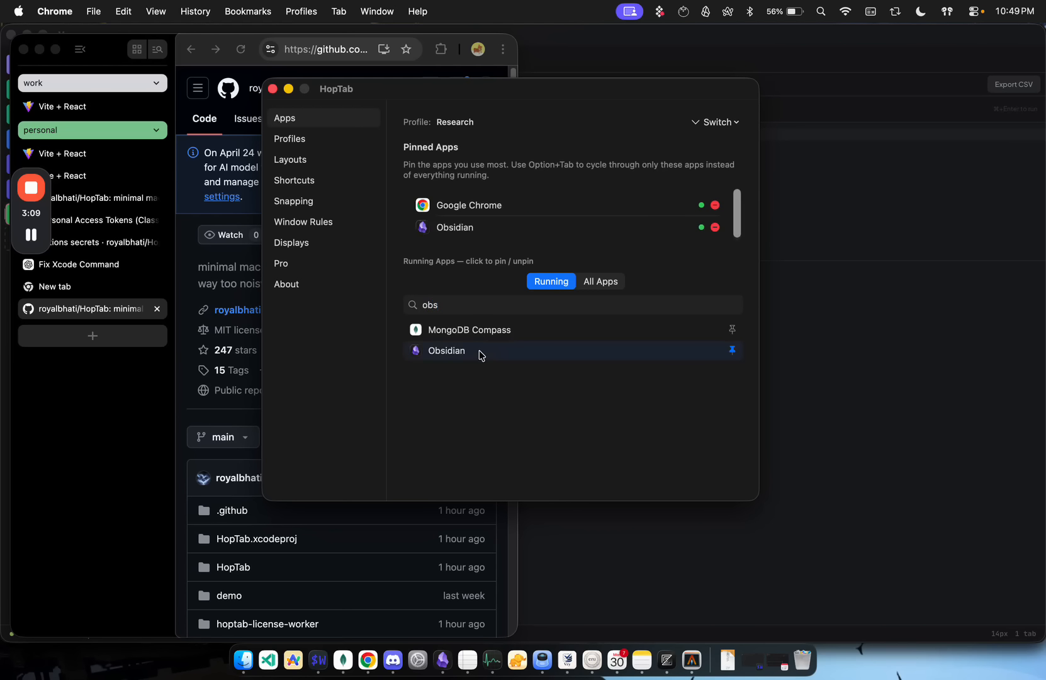
click(273, 88)
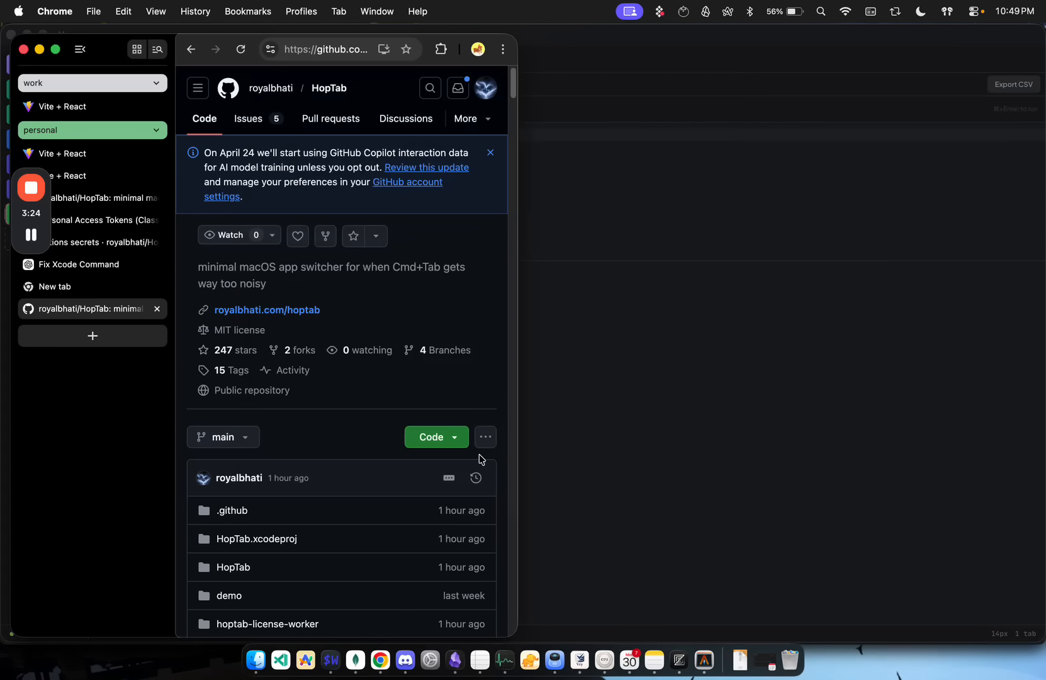
Step: Cycle through the coding and Research profiles in HopTab's profile switcher, staying on Research
key(alt+grave)
key(alt+grave)
key(alt+grave)
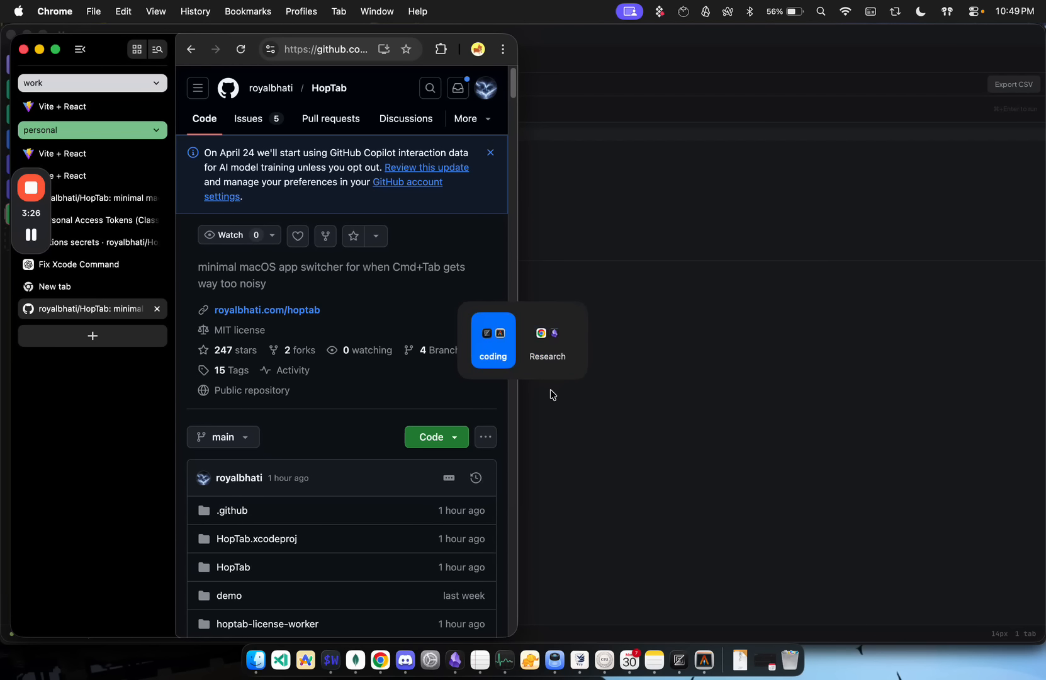
key(alt+grave)
key(alt+grave)
key(alt+grave)
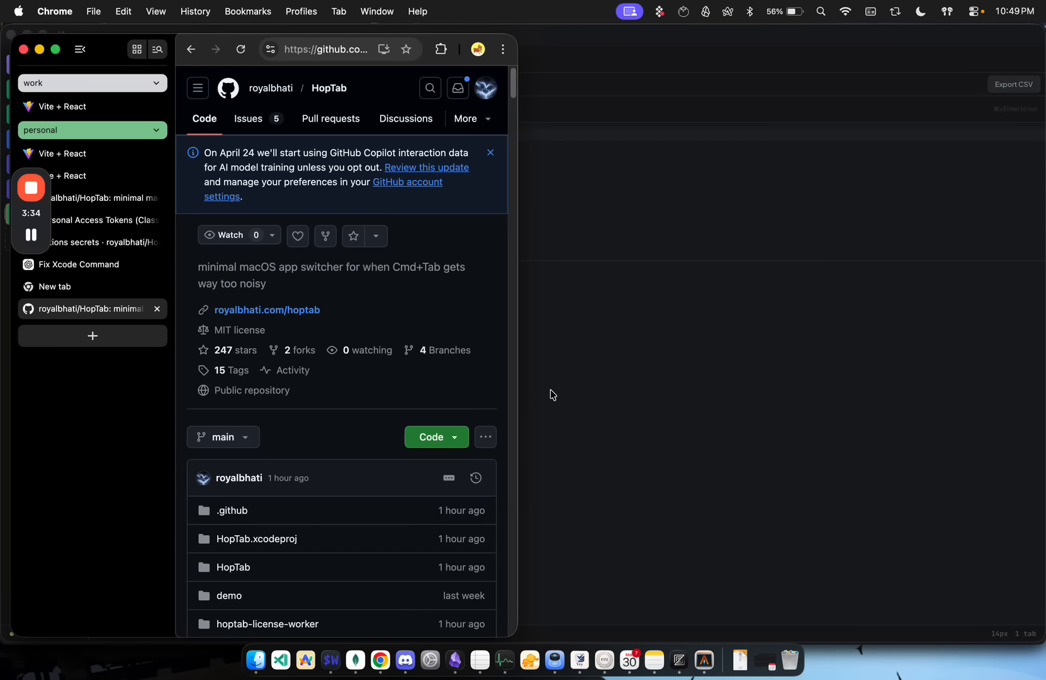
Step: Cycle through the Research profile's pinned apps in HopTab's app switcher and switch to Obsidian
key(alt+Tab)
key(alt+Tab)
key(alt+Tab)
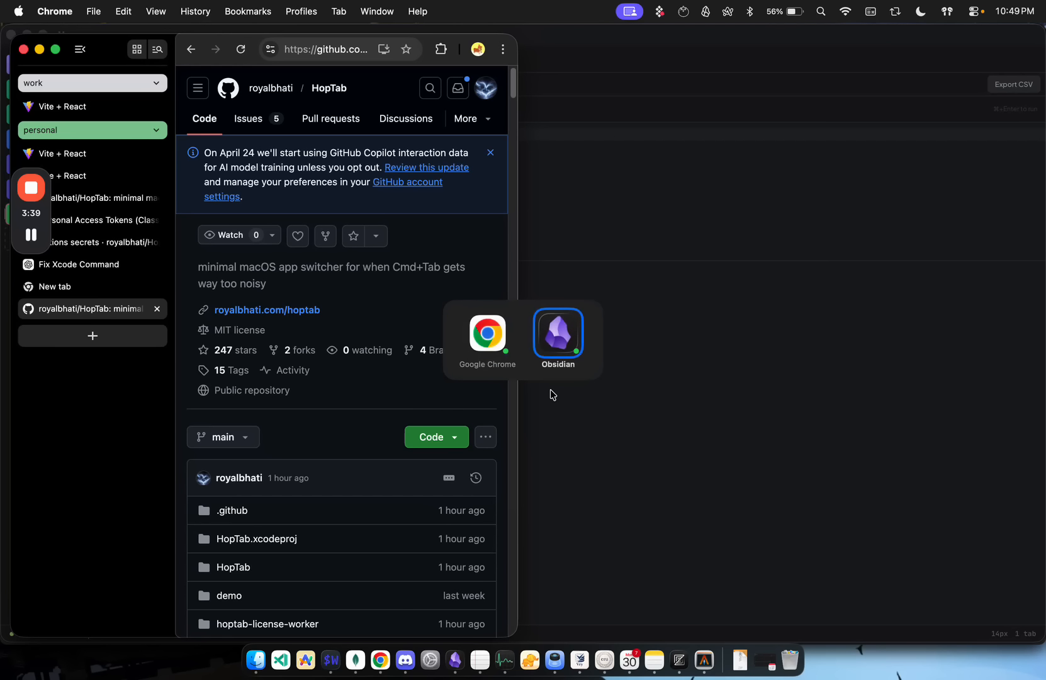
key(alt+Tab)
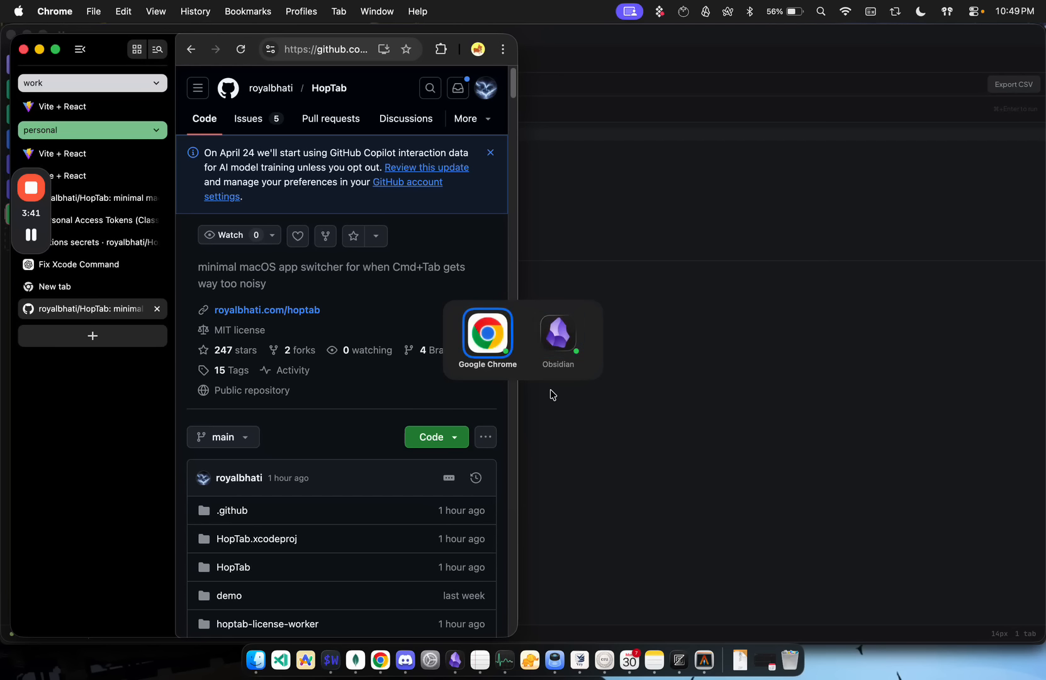
key(alt+Tab)
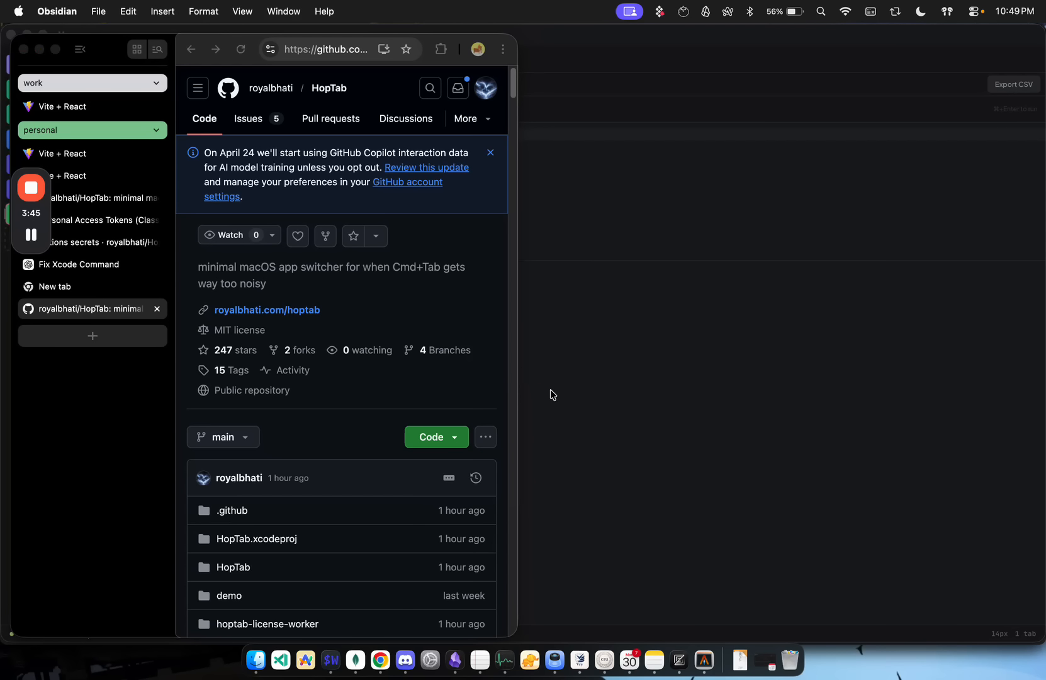
Step: Switch to the coding profile and cycle through its pinned apps, bringing Zed and Alacritty to the front
key(alt+grave)
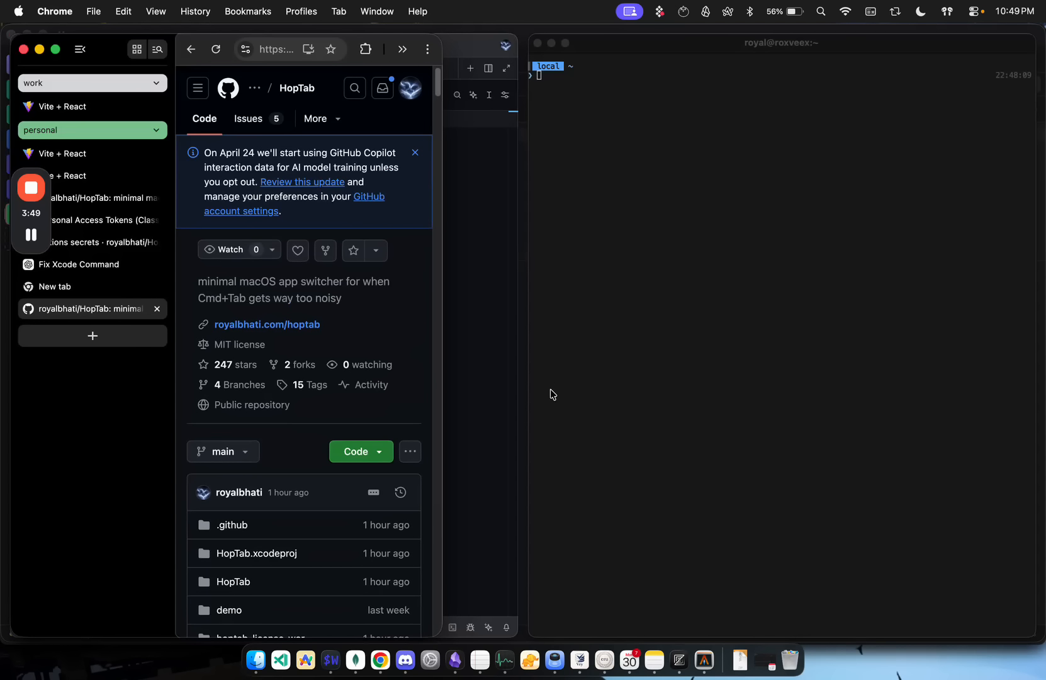
key(alt+Tab)
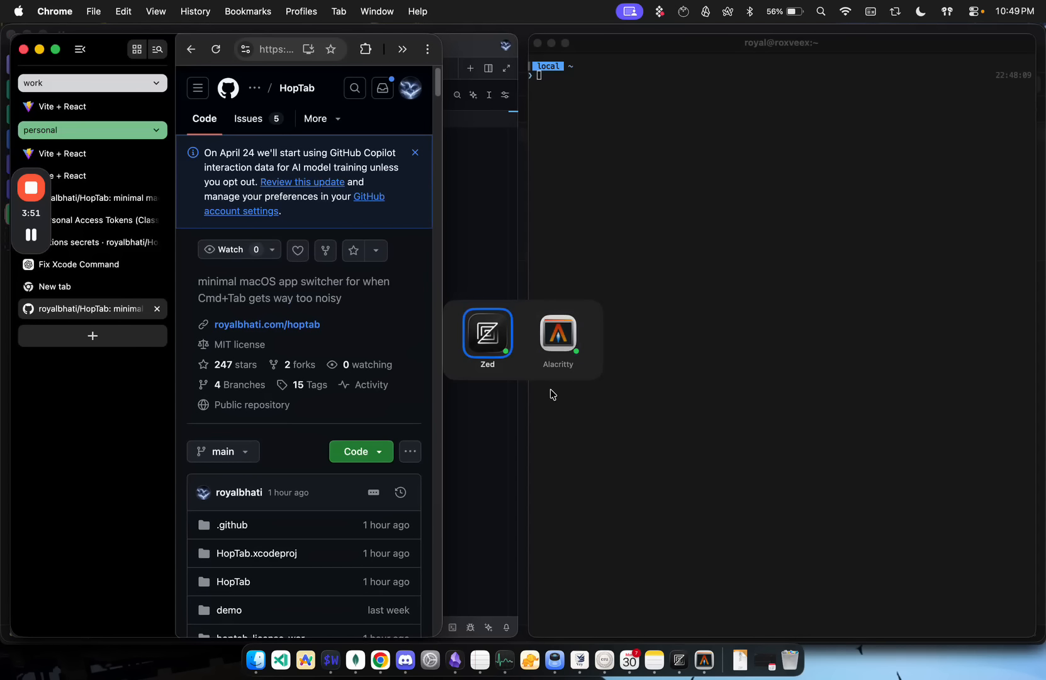
key(alt+Tab)
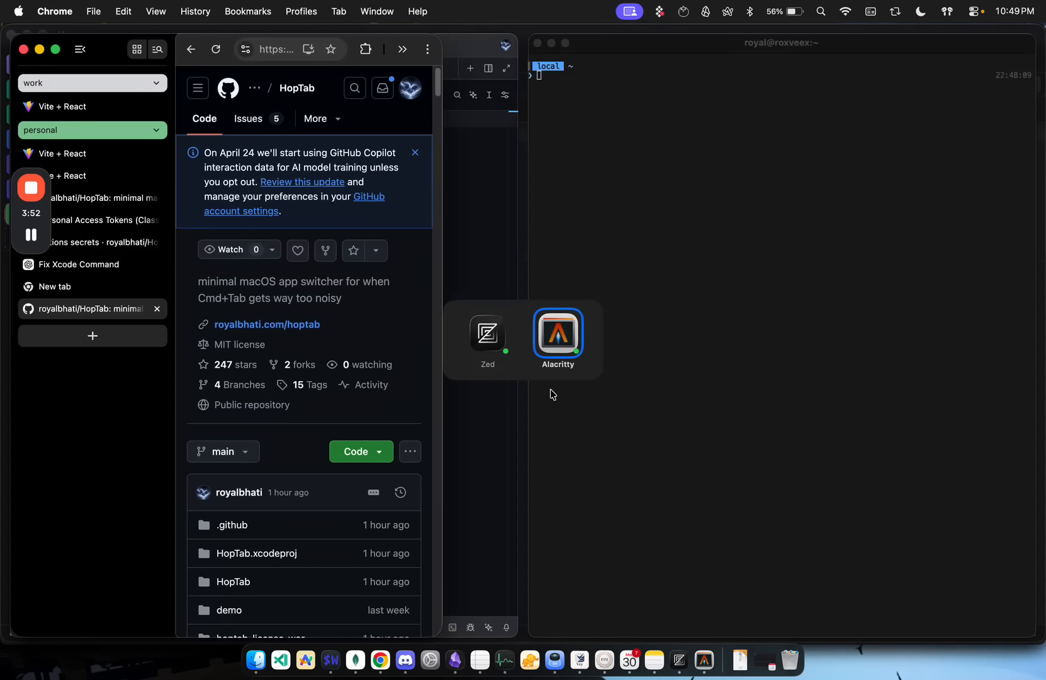
key(alt+Tab)
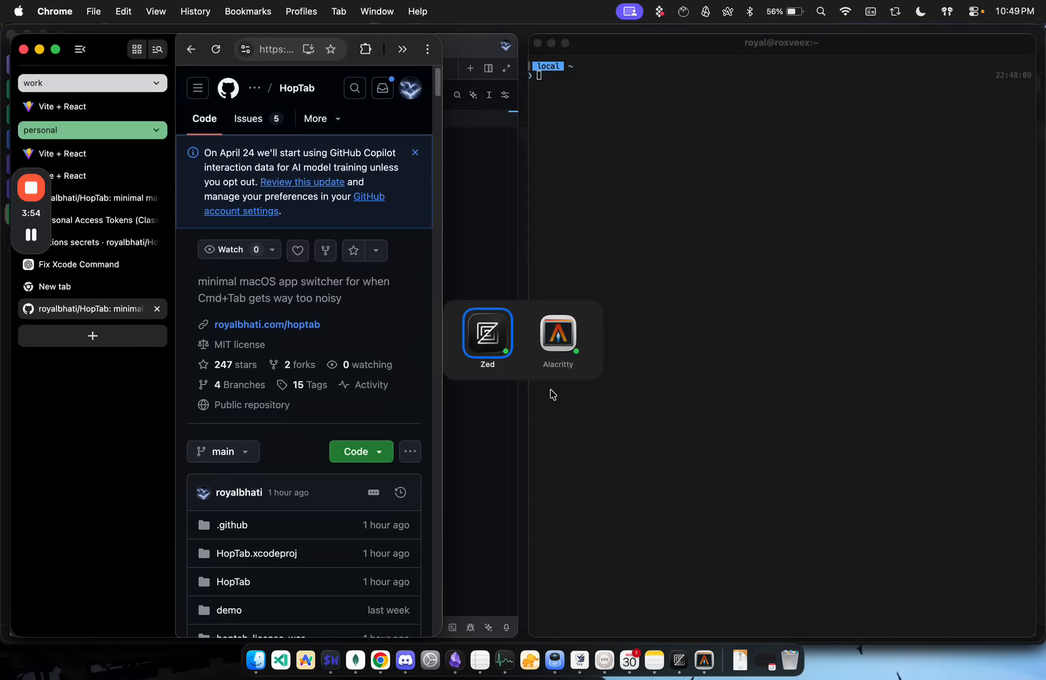
key(alt+grave)
key(alt+Tab)
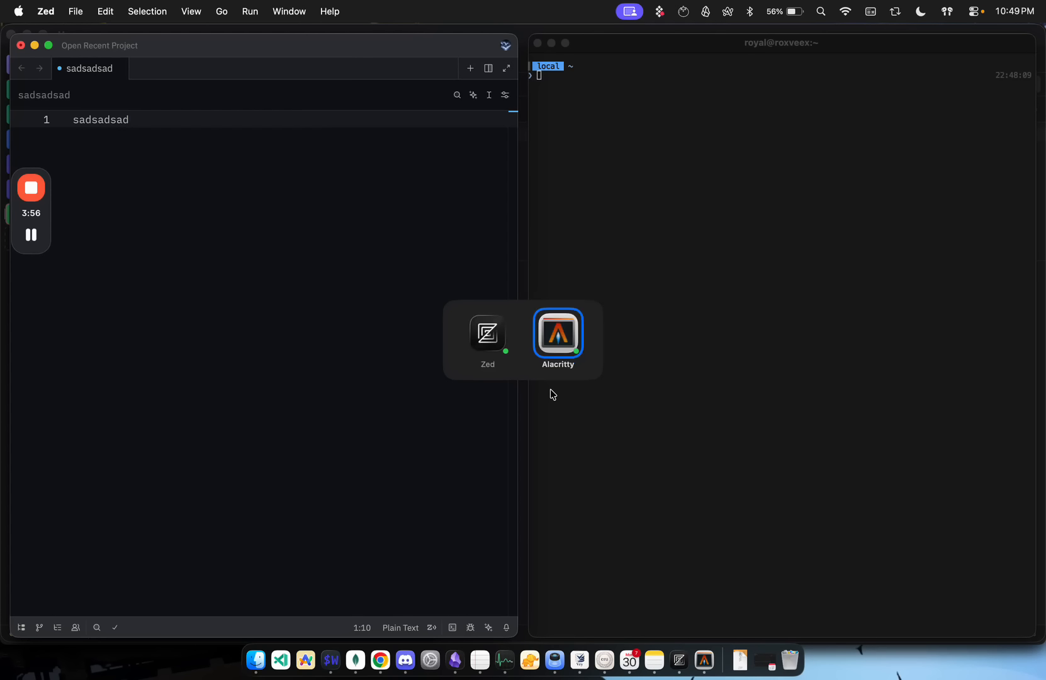
key(alt+Tab)
Step: Switch back to the Research profile and bring its Google Chrome window to the front
key(alt+Tab)
key(alt+grave)
key(alt+grave)
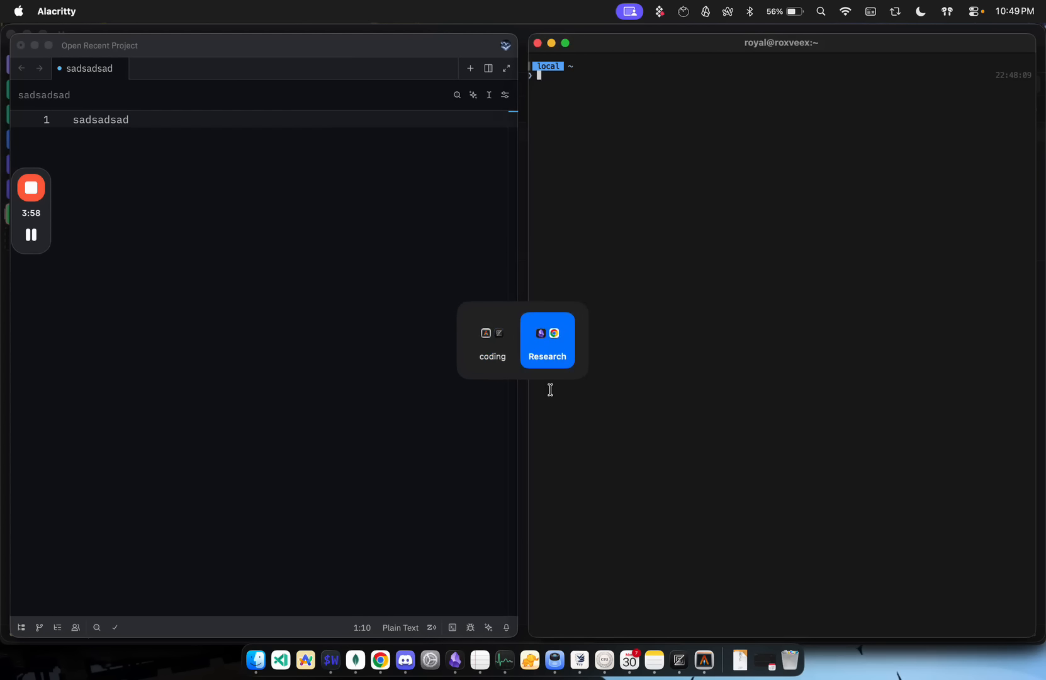
key(alt+Tab)
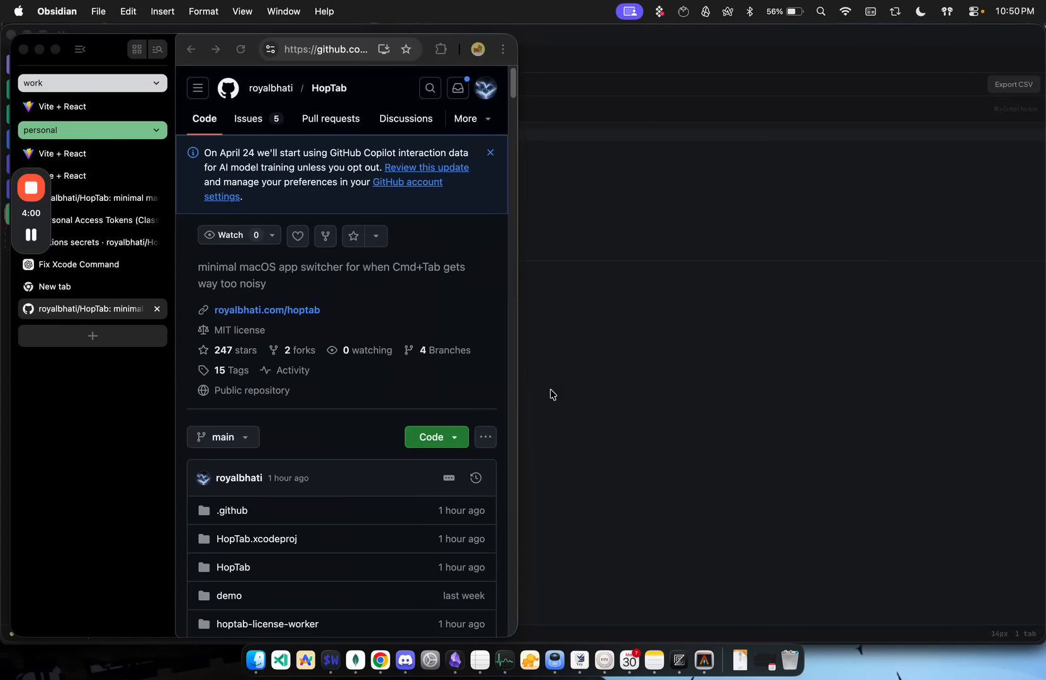
key(alt+Tab)
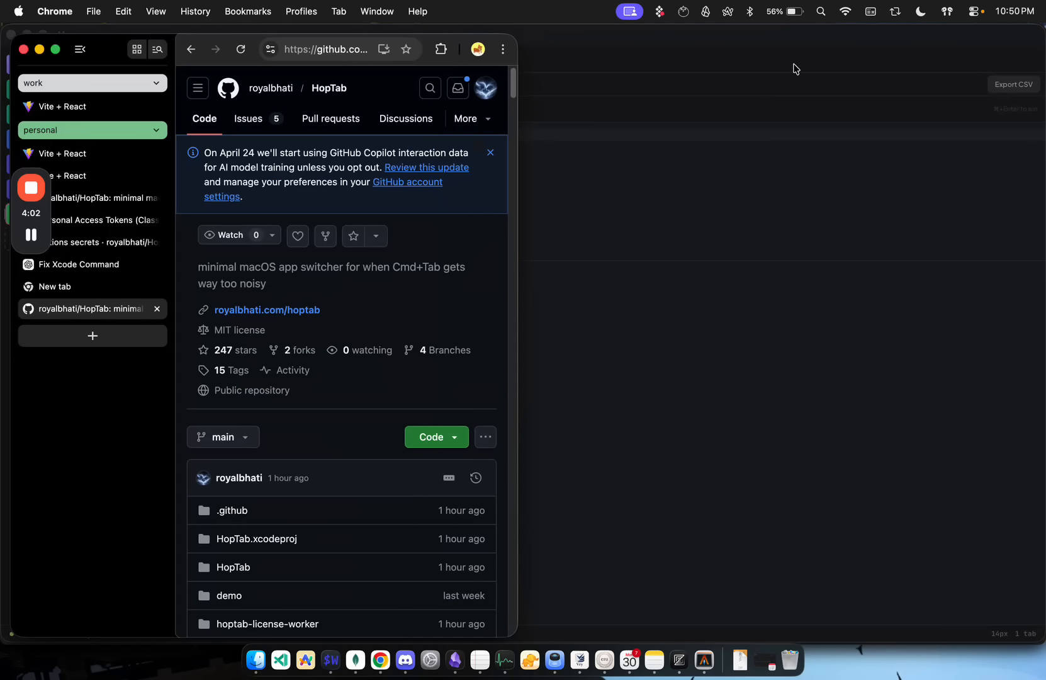
Step: Open HopTab's settings and examine the display profile's auto-switch choices for the 1512x982 display and the shortcut options
click(897, 10)
click(912, 182)
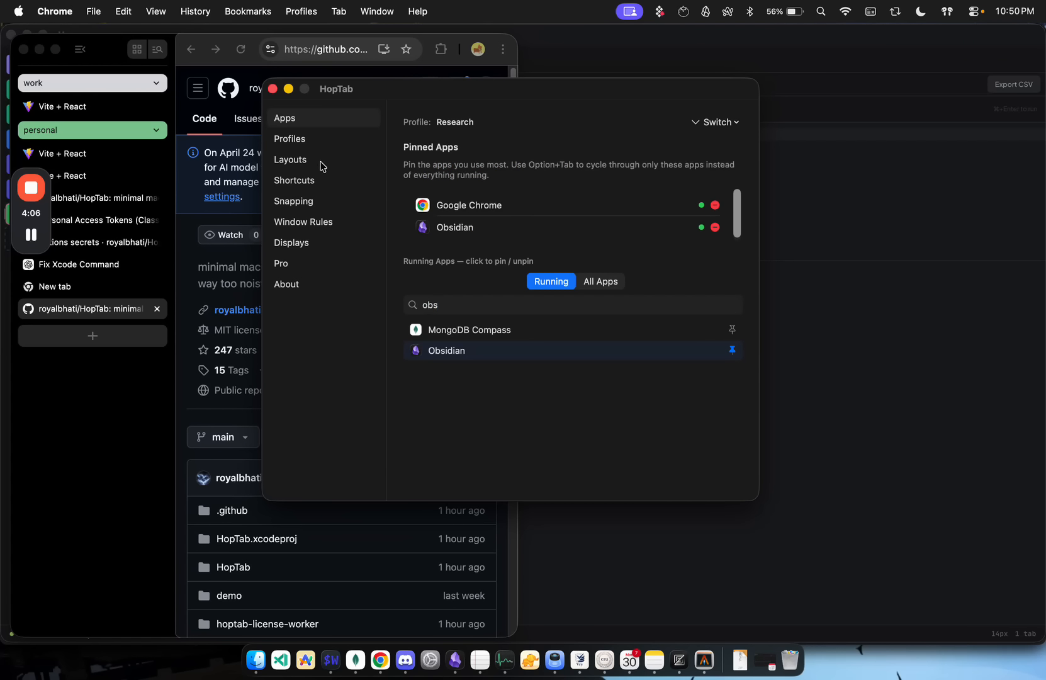
click(314, 244)
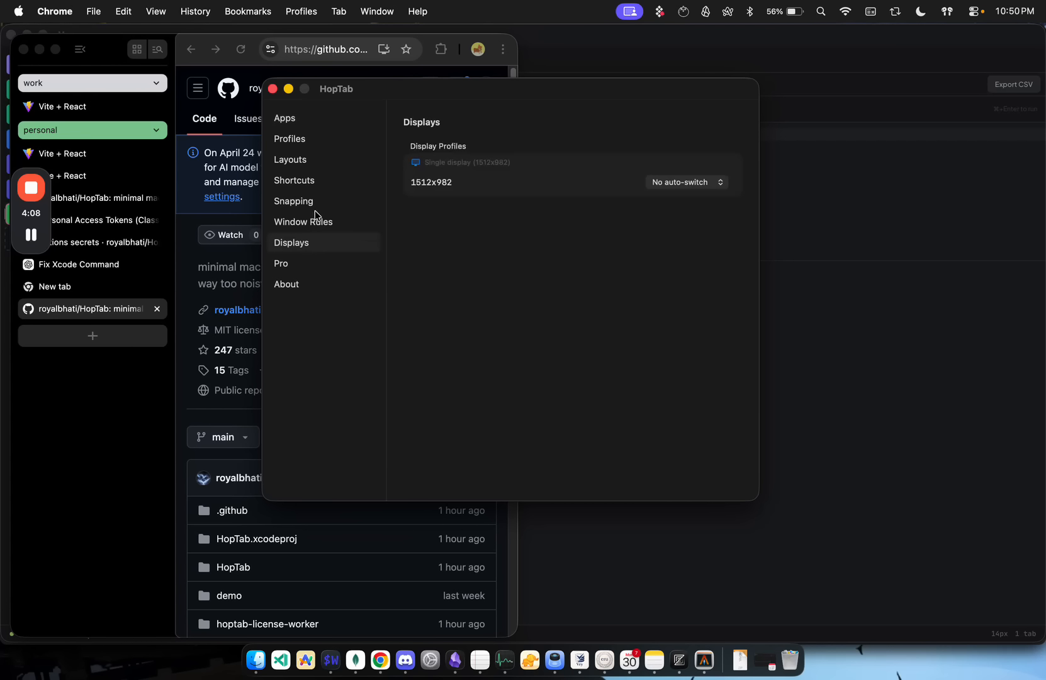
click(310, 183)
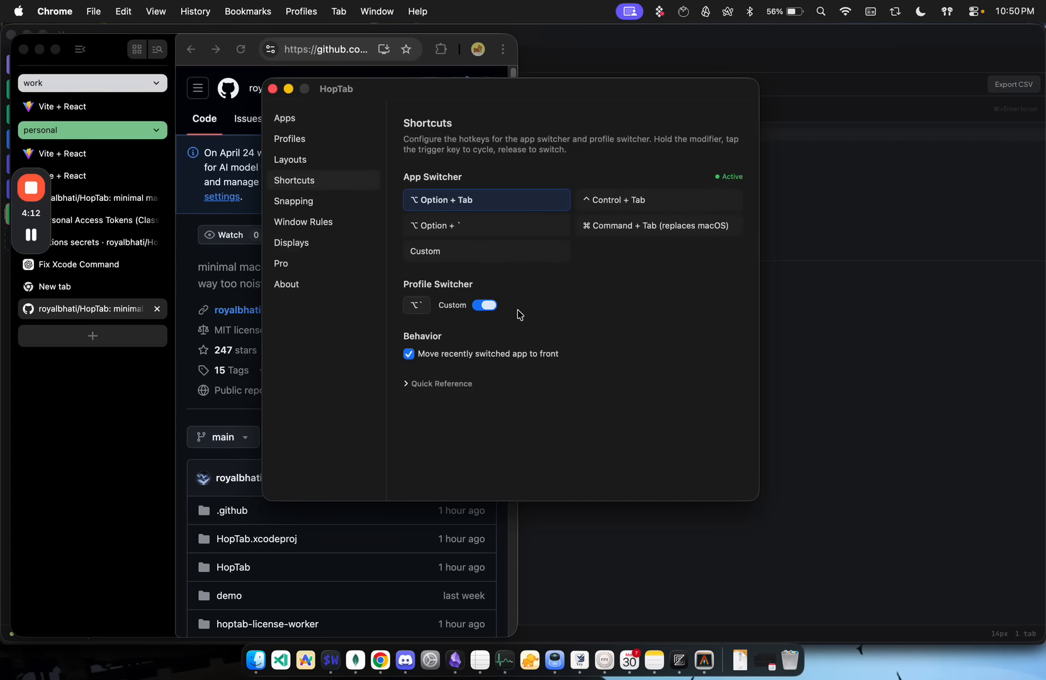
click(307, 245)
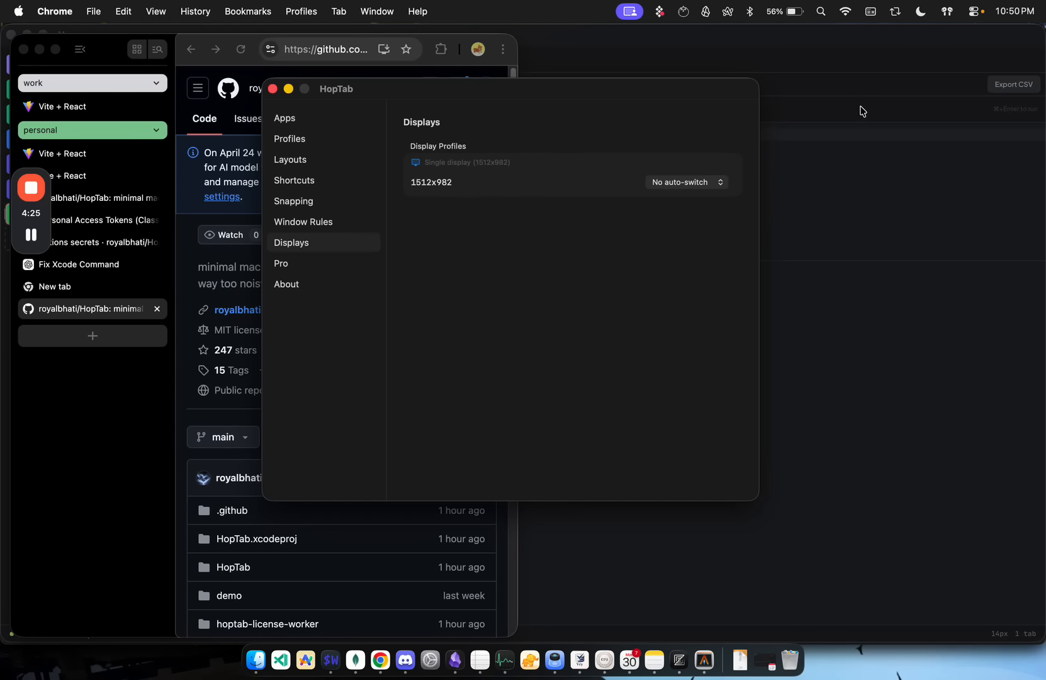
click(692, 181)
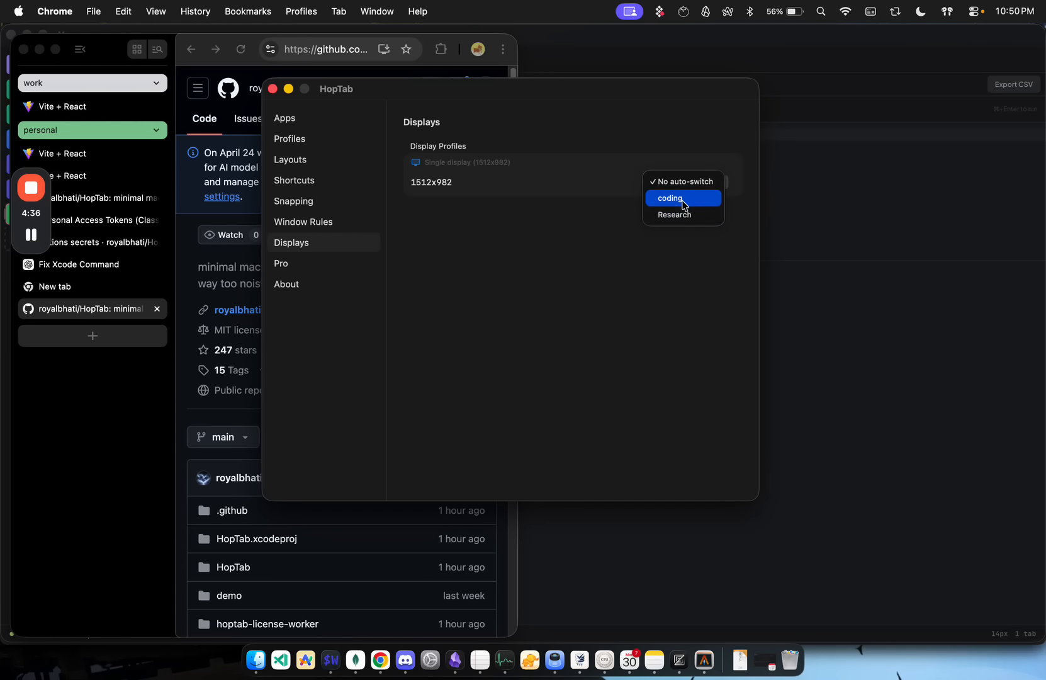
click(611, 224)
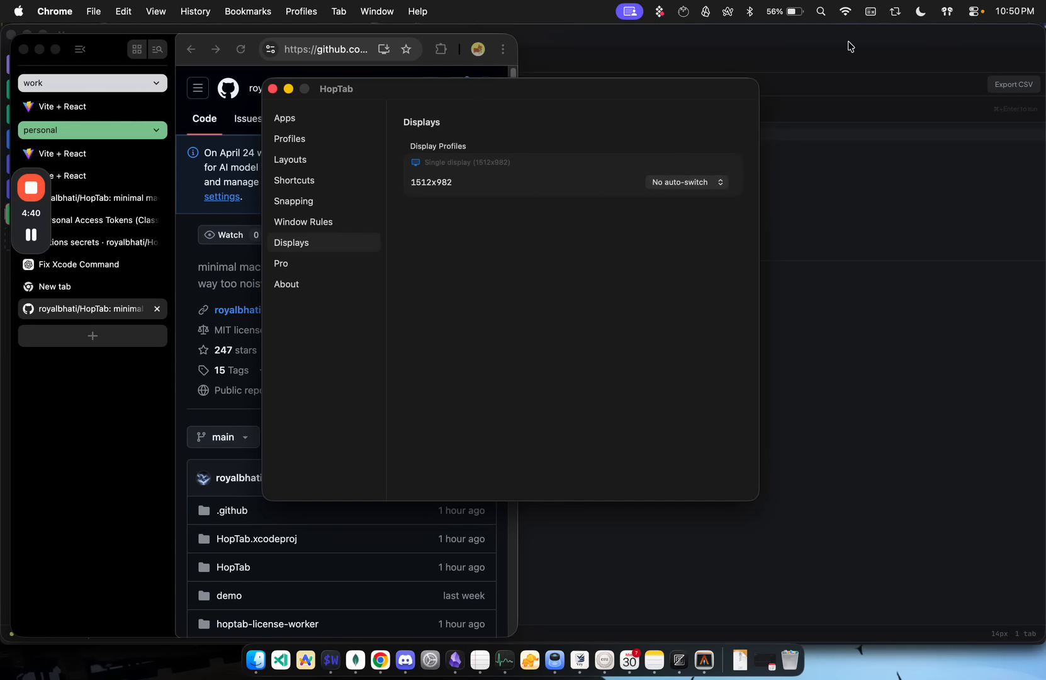
Step: Examine HopTab's window rules and its snapping settings, including the window gap and the full set of snap shortcuts
click(333, 223)
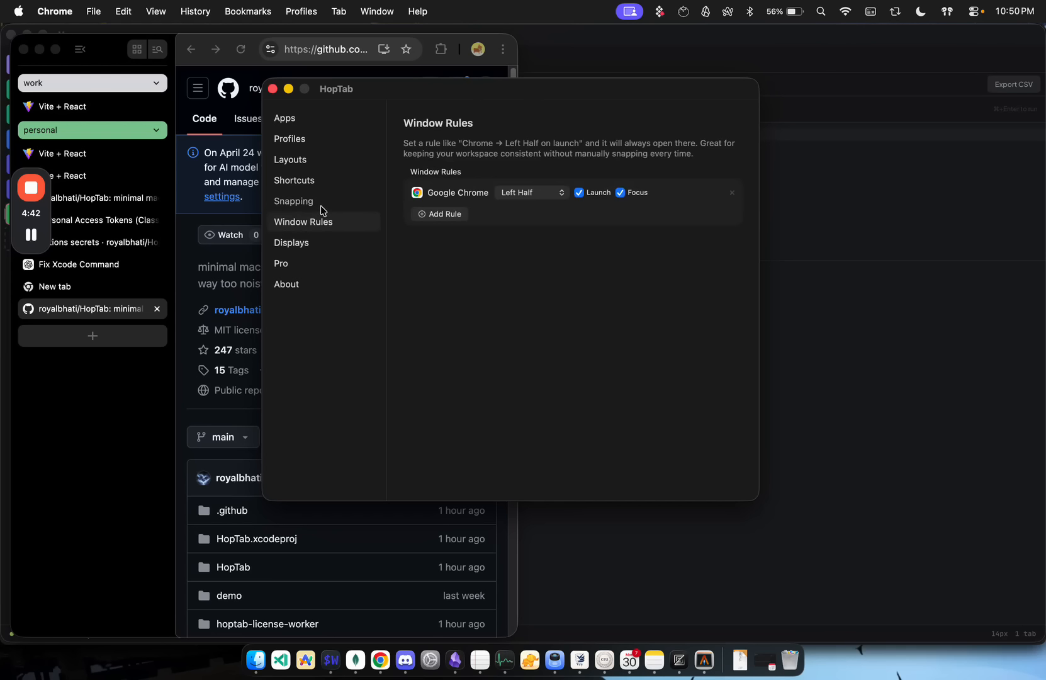
click(320, 203)
click(329, 223)
click(330, 203)
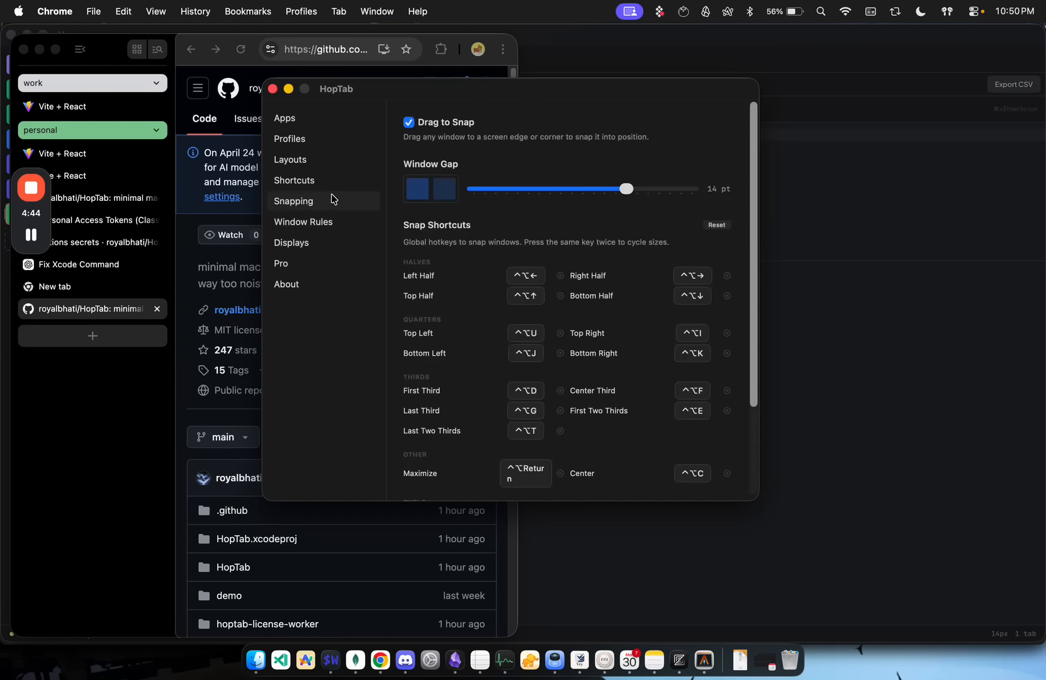
mouse_move(623, 189)
mouse_down()
mouse_move(527, 195)
mouse_move(649, 198)
mouse_move(625, 198)
mouse_up()
scroll(624, 348, down, 5)
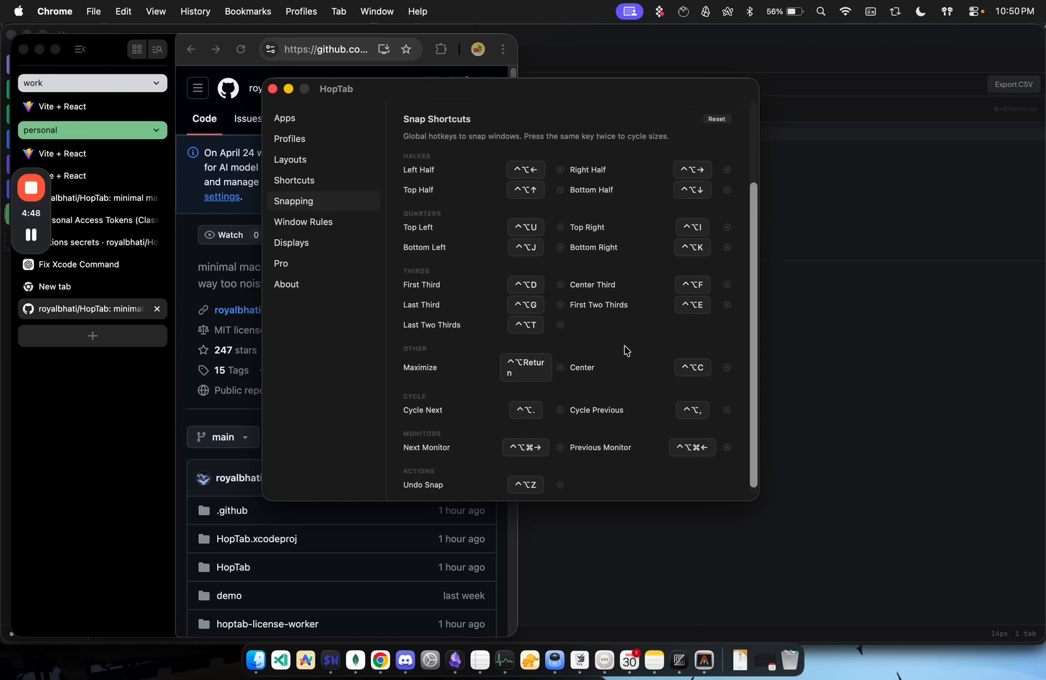
scroll(476, 310, up, 5)
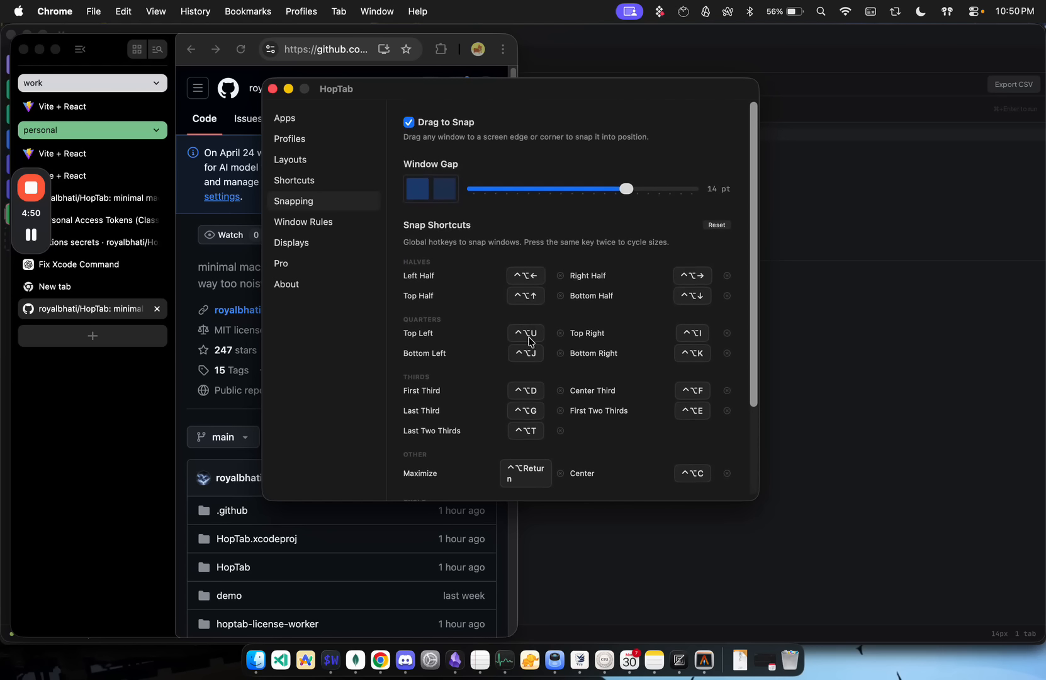
Step: Examine the Research profile's layout templates and the new custom layout options without saving a layout
click(310, 181)
click(311, 163)
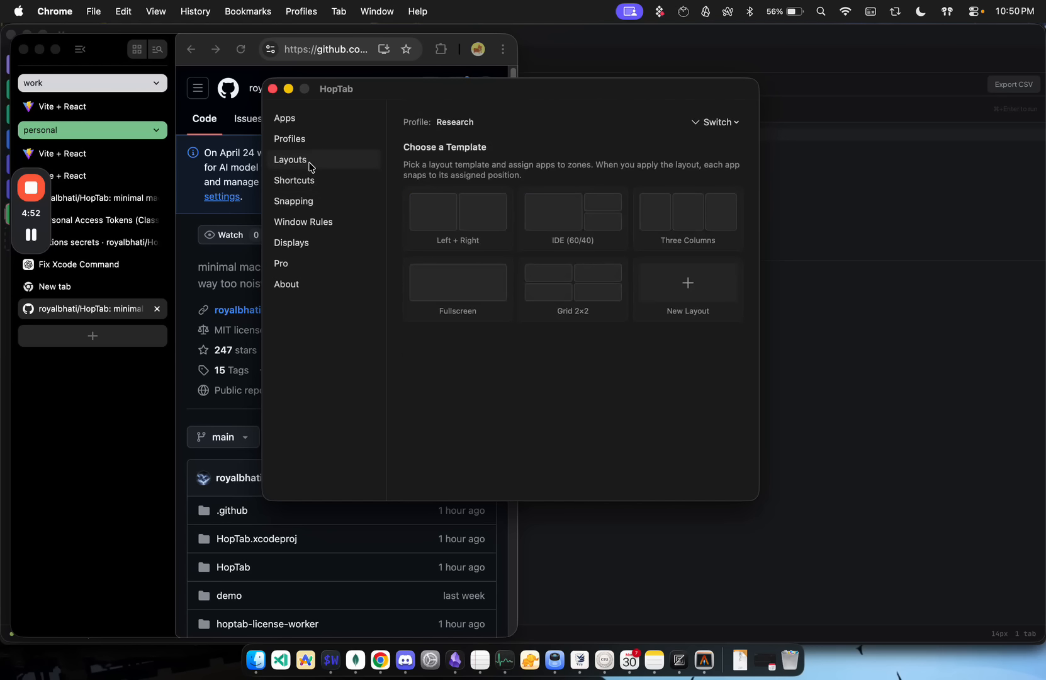
click(689, 290)
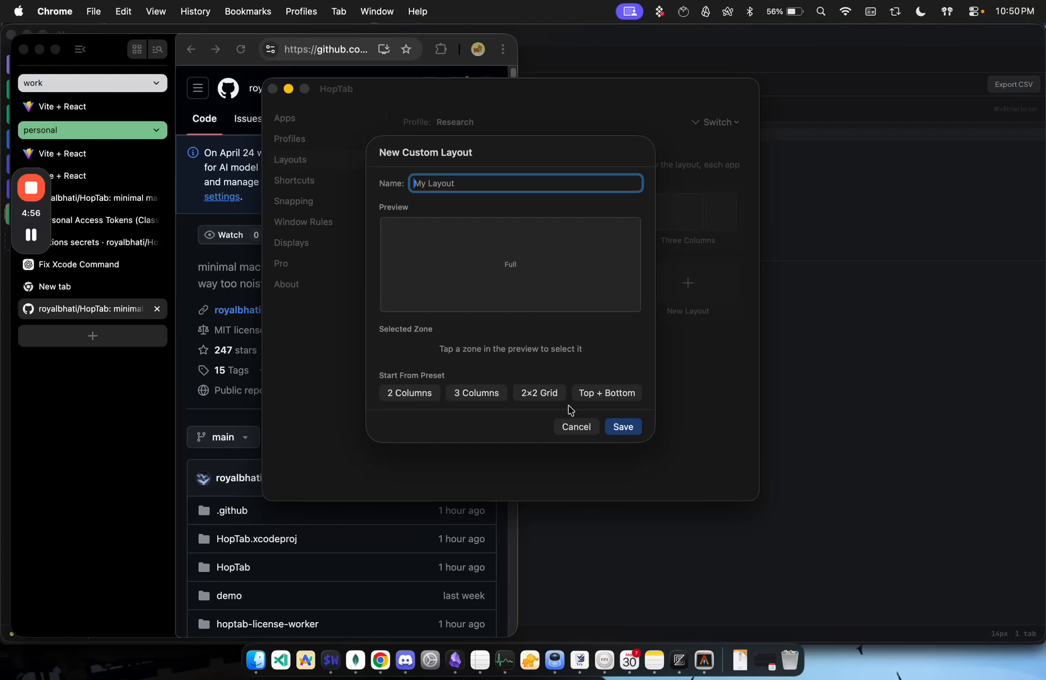
click(577, 427)
click(684, 314)
click(577, 426)
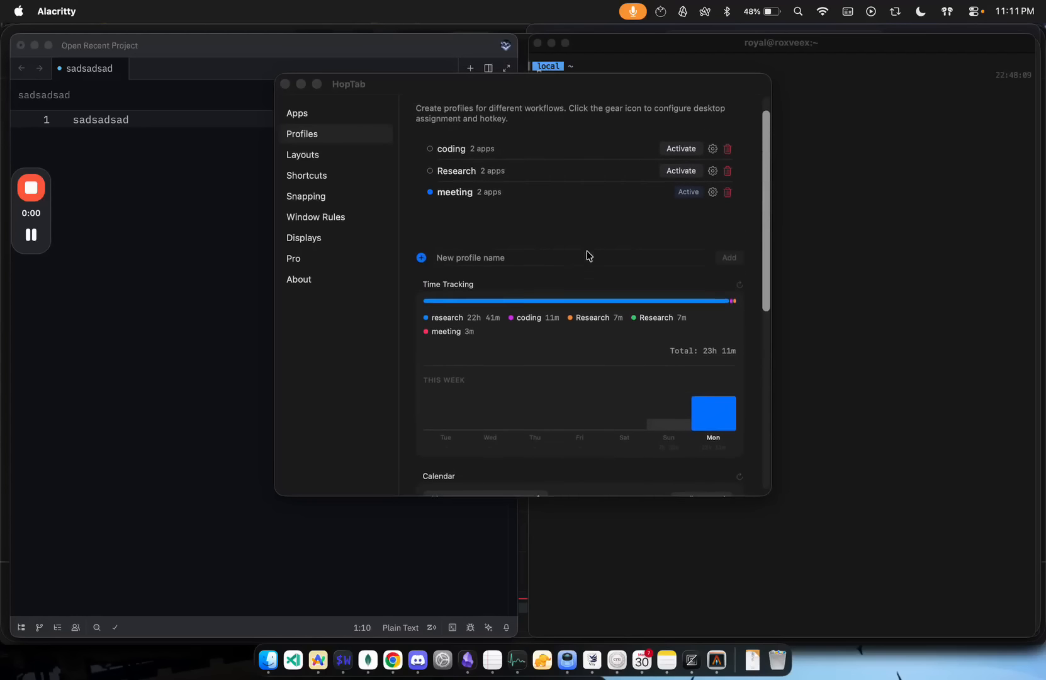
Step: Remove the Test event rule from the calendar automation and assign that event to the meeting profile
scroll(587, 255, up, 2)
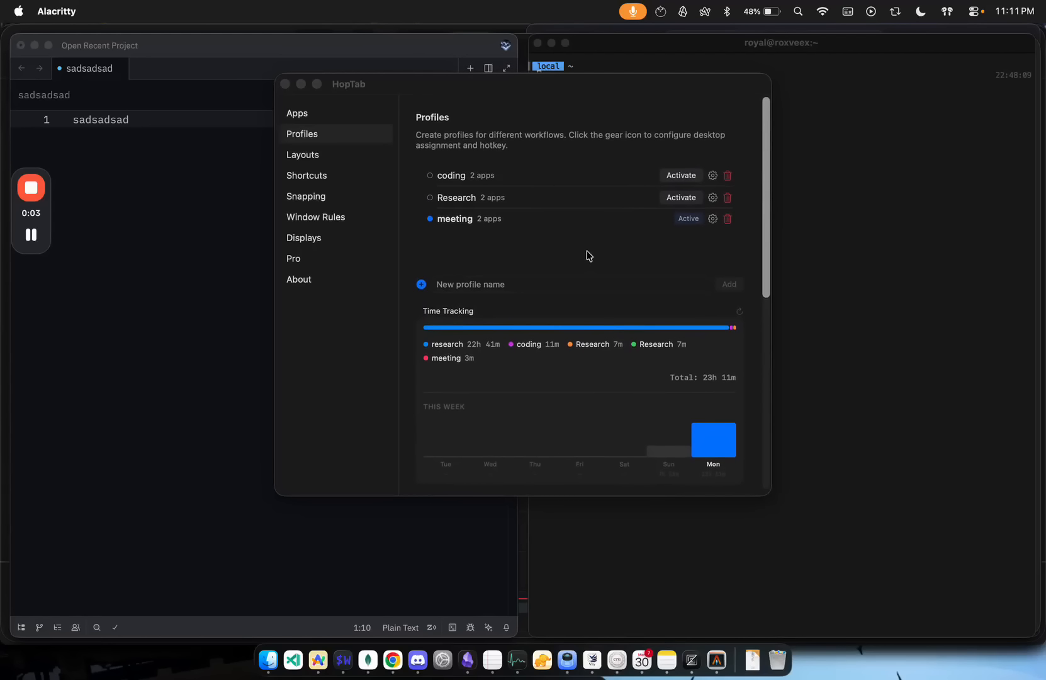
scroll(556, 347, down, 3)
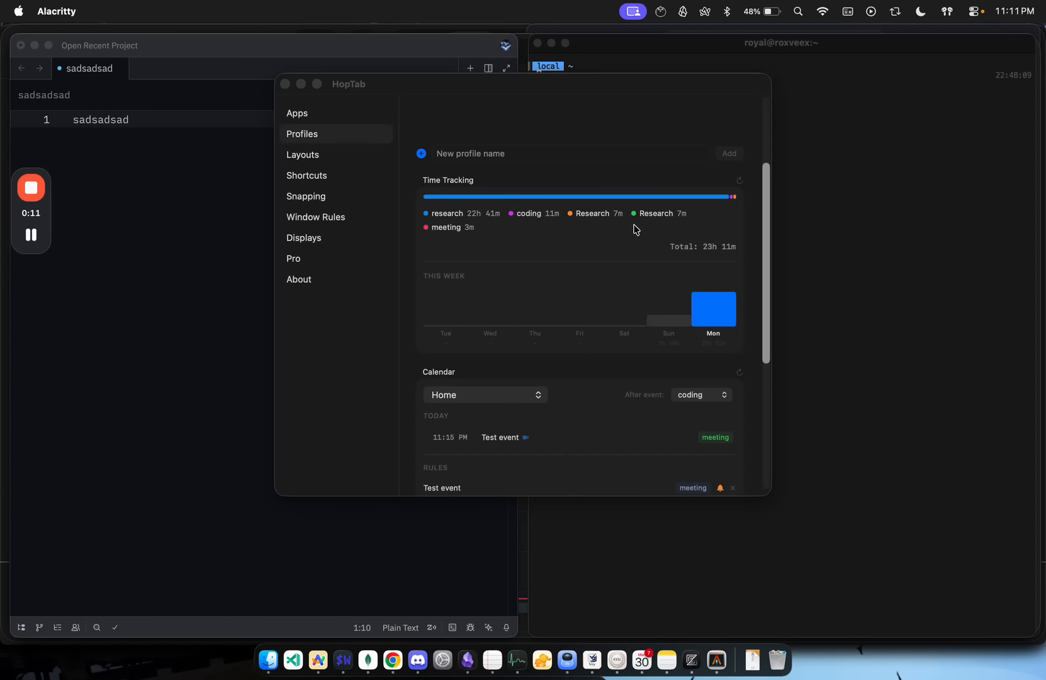
scroll(601, 324, down, 5)
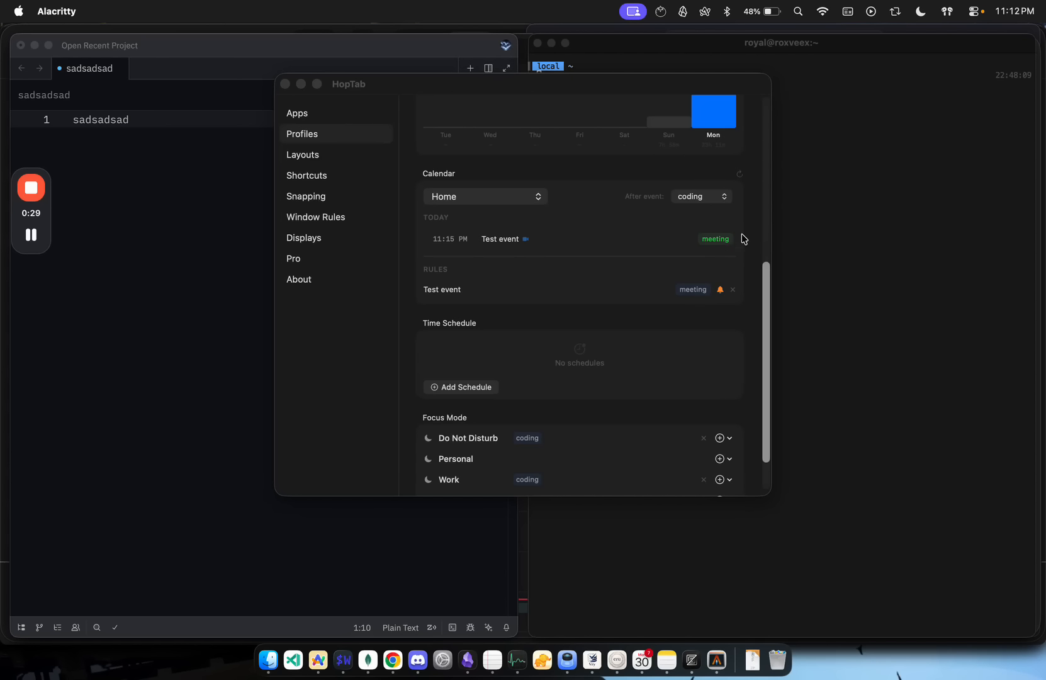
click(734, 295)
click(732, 290)
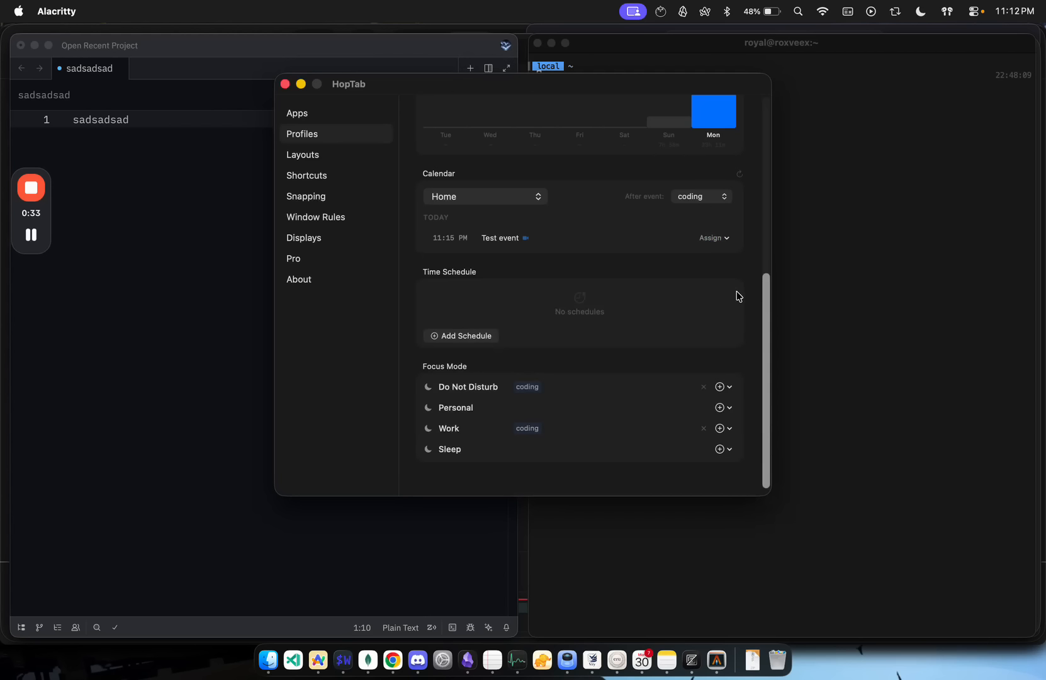
click(714, 238)
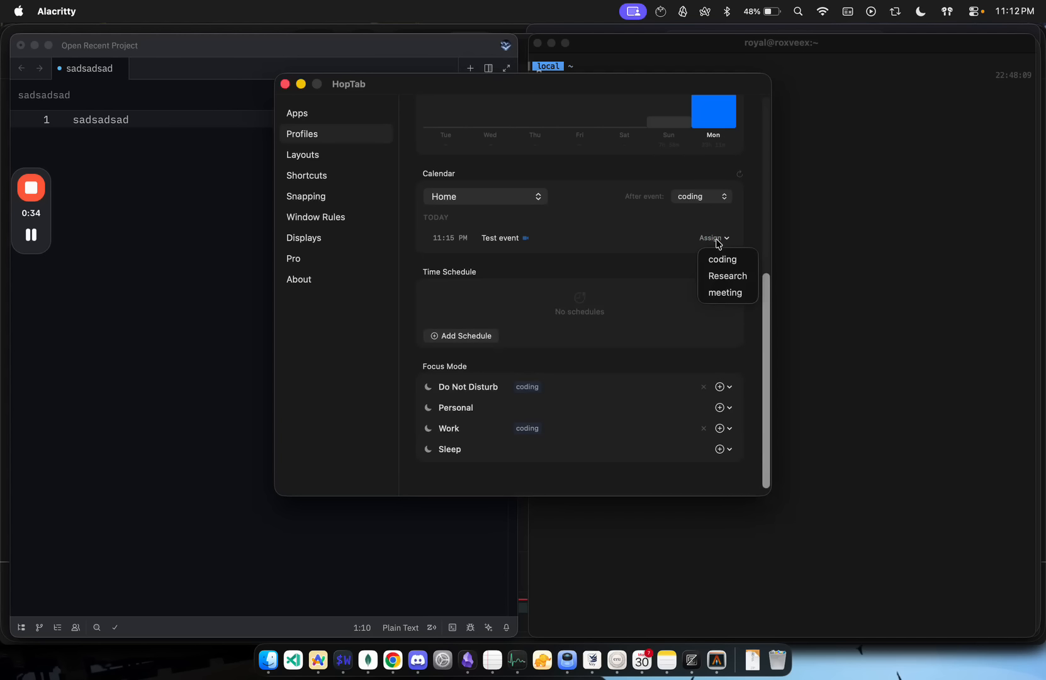
click(733, 300)
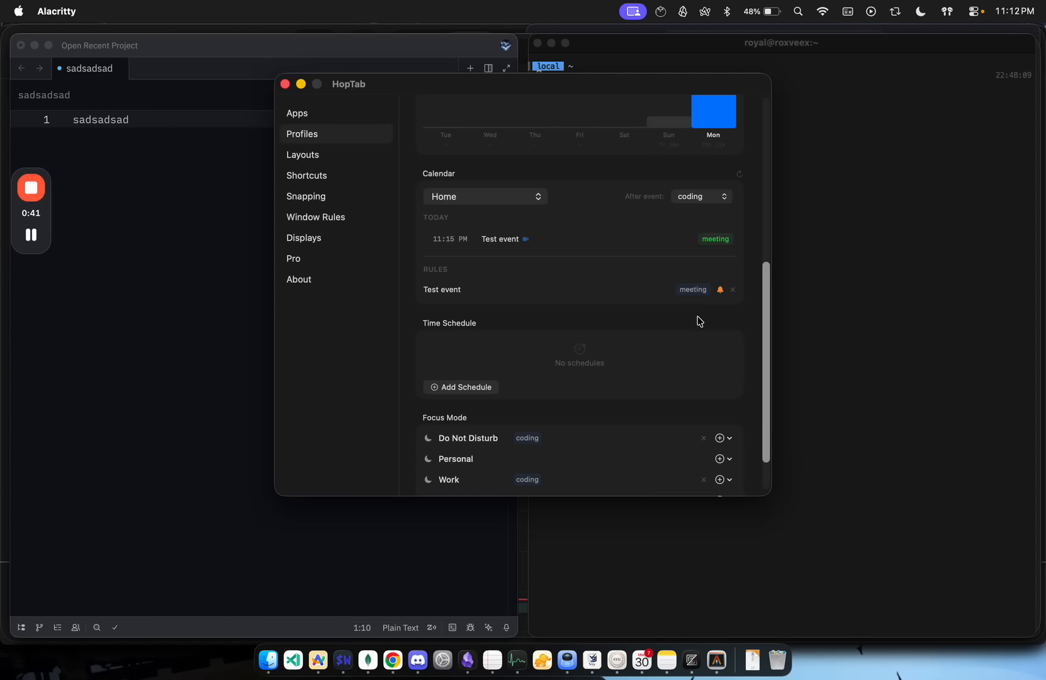
Step: Add a time schedule that activates the Research profile at 11:16 PM every day
scroll(694, 342, down, 3)
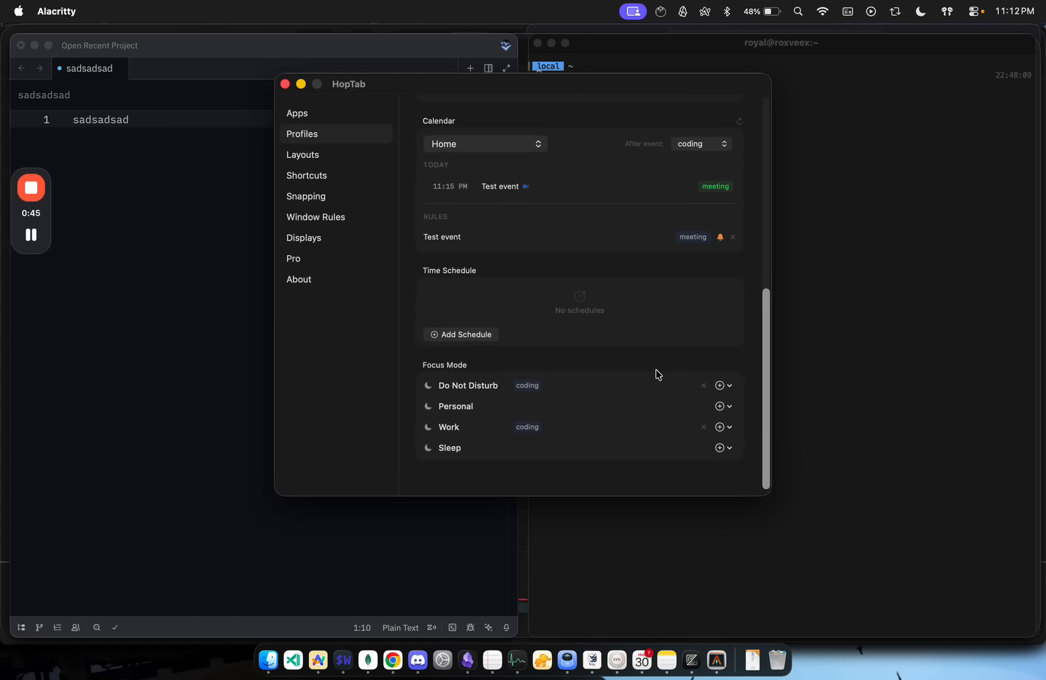
click(482, 338)
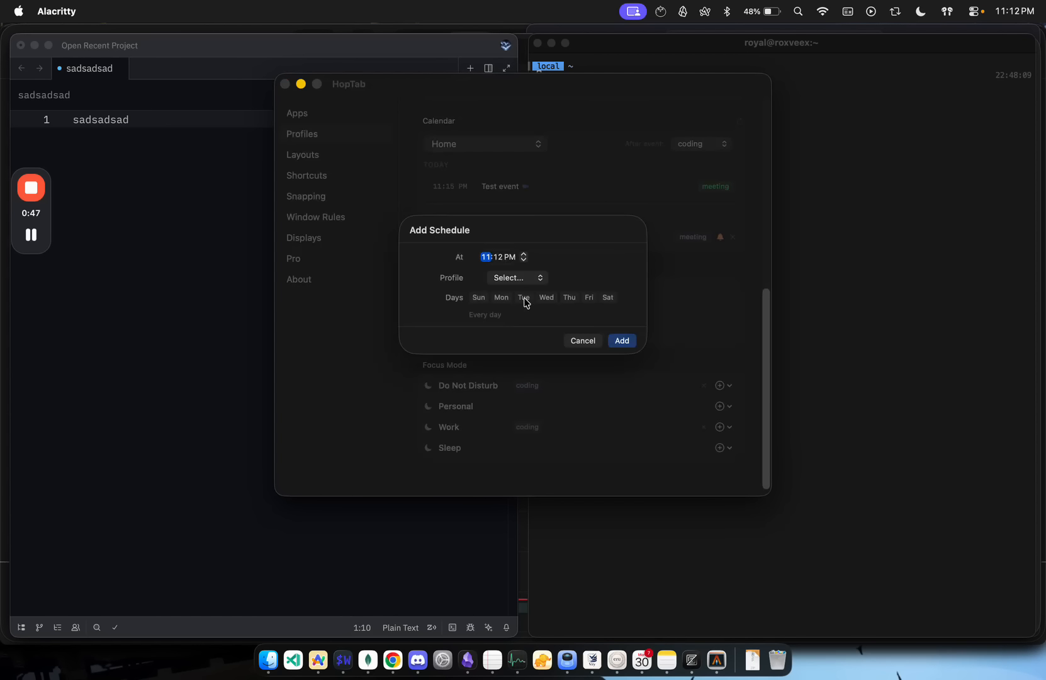
click(498, 257)
click(529, 280)
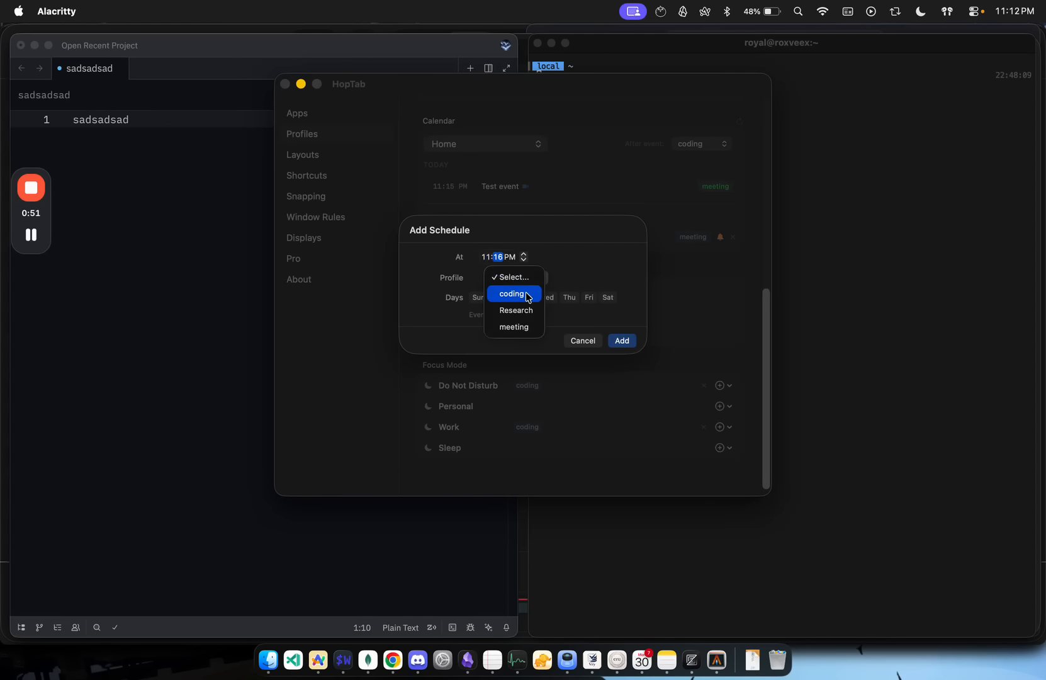
click(534, 311)
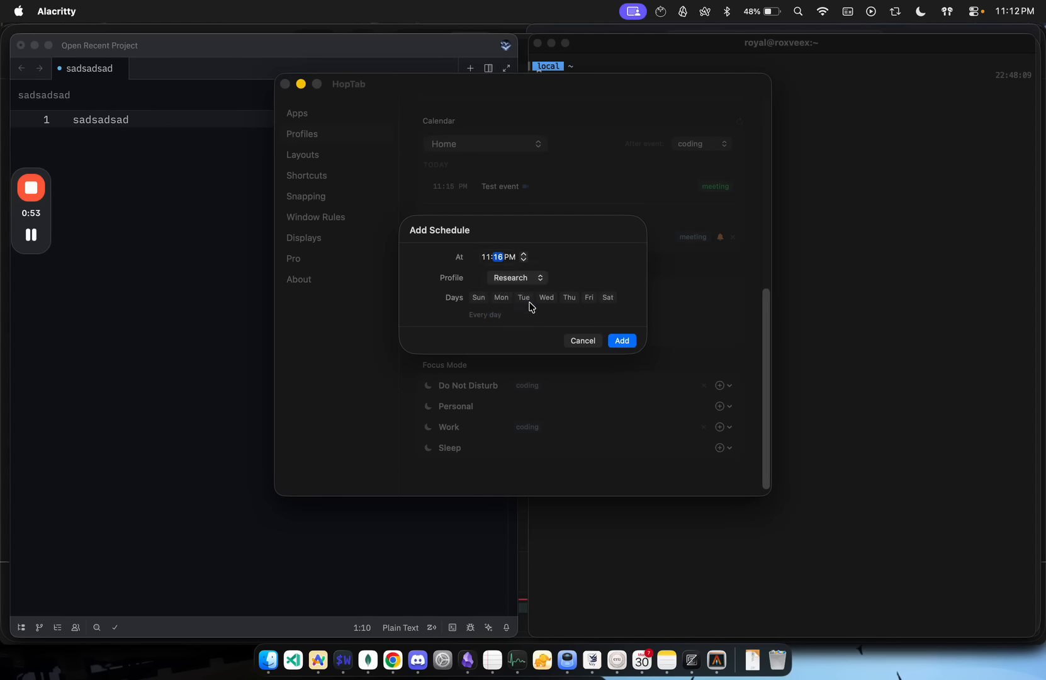
click(501, 297)
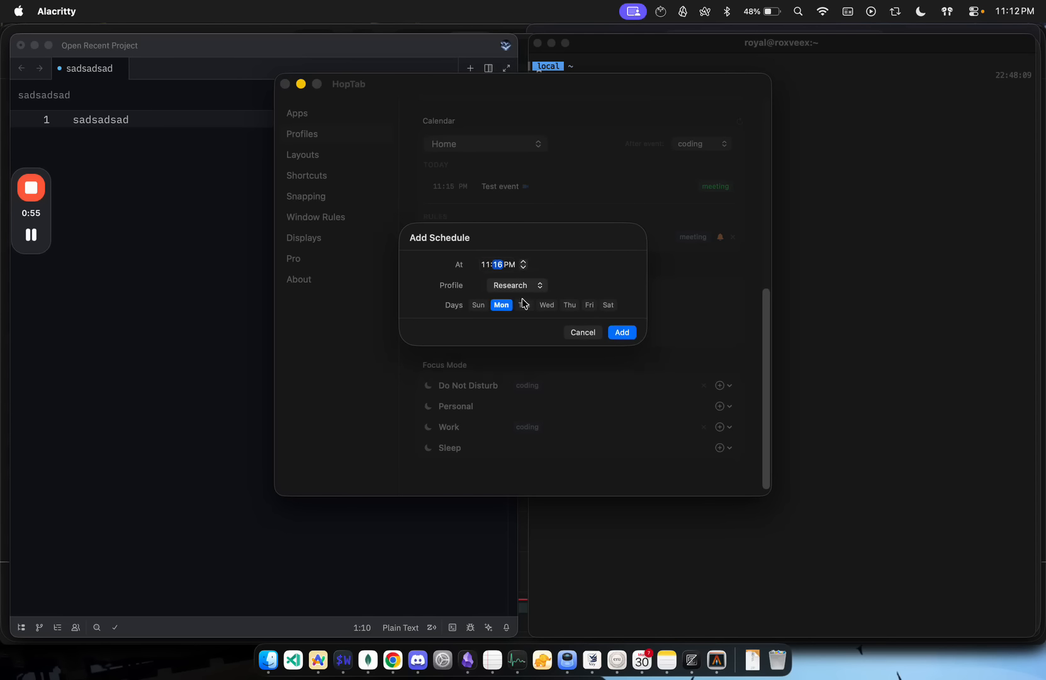
click(522, 305)
click(503, 304)
click(528, 304)
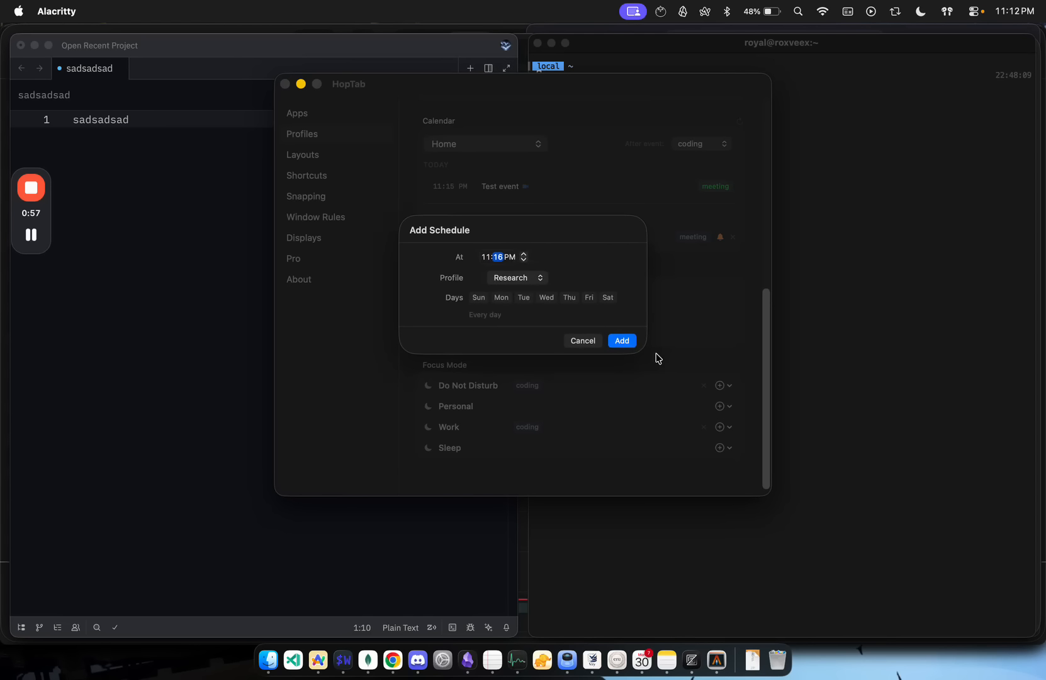
click(627, 343)
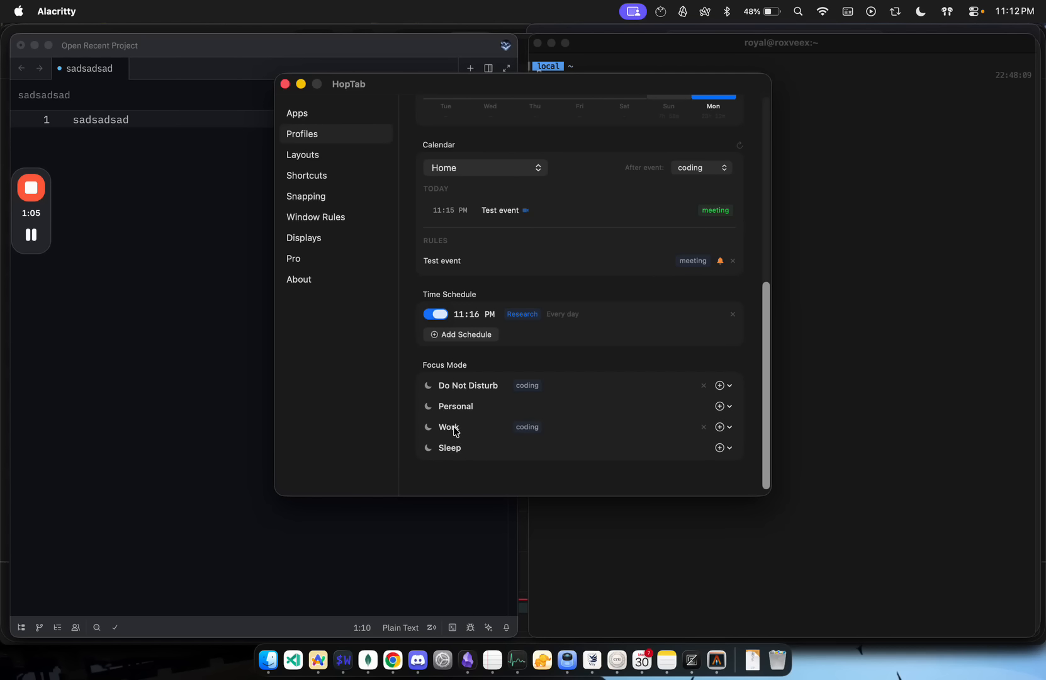
Step: Link the meeting profile to the Work and Do Not Disturb focus modes
click(725, 427)
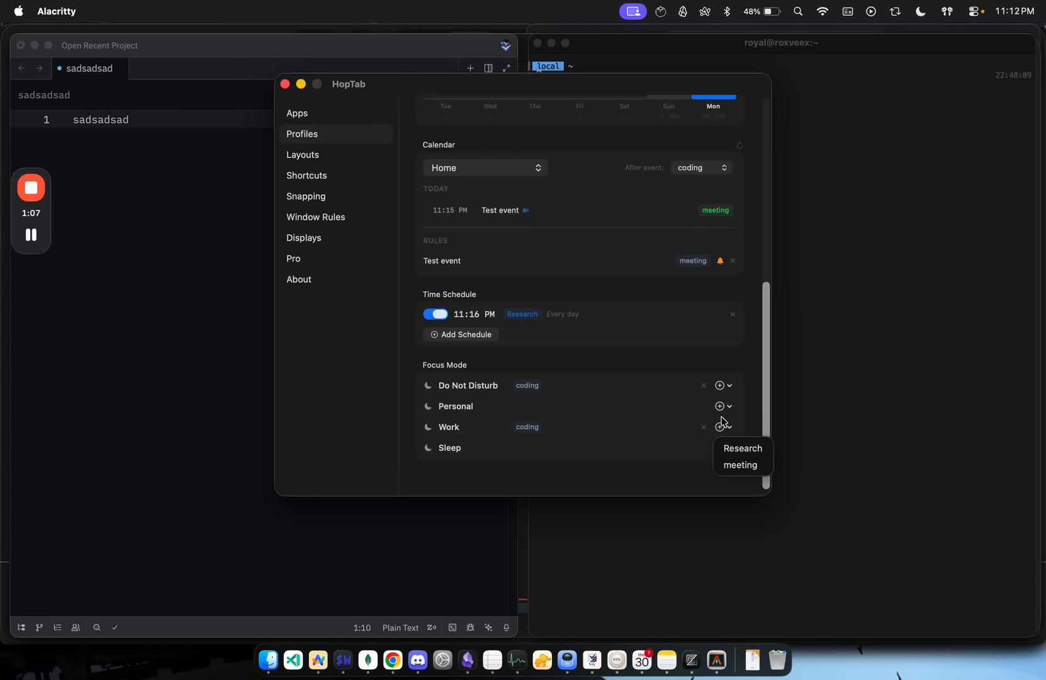
click(742, 466)
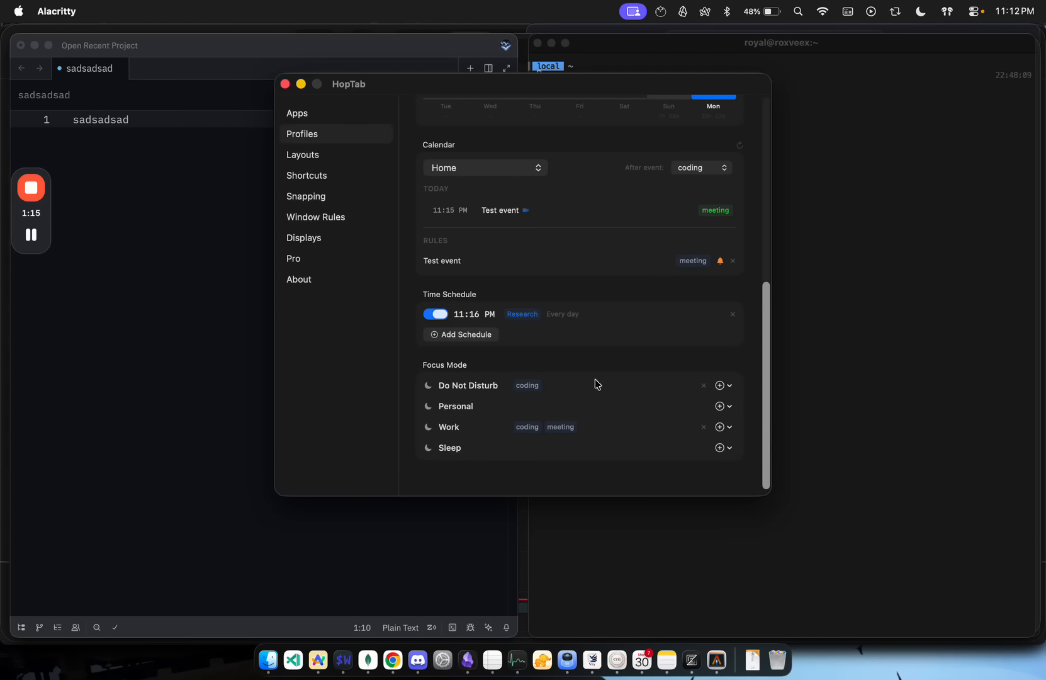
click(721, 387)
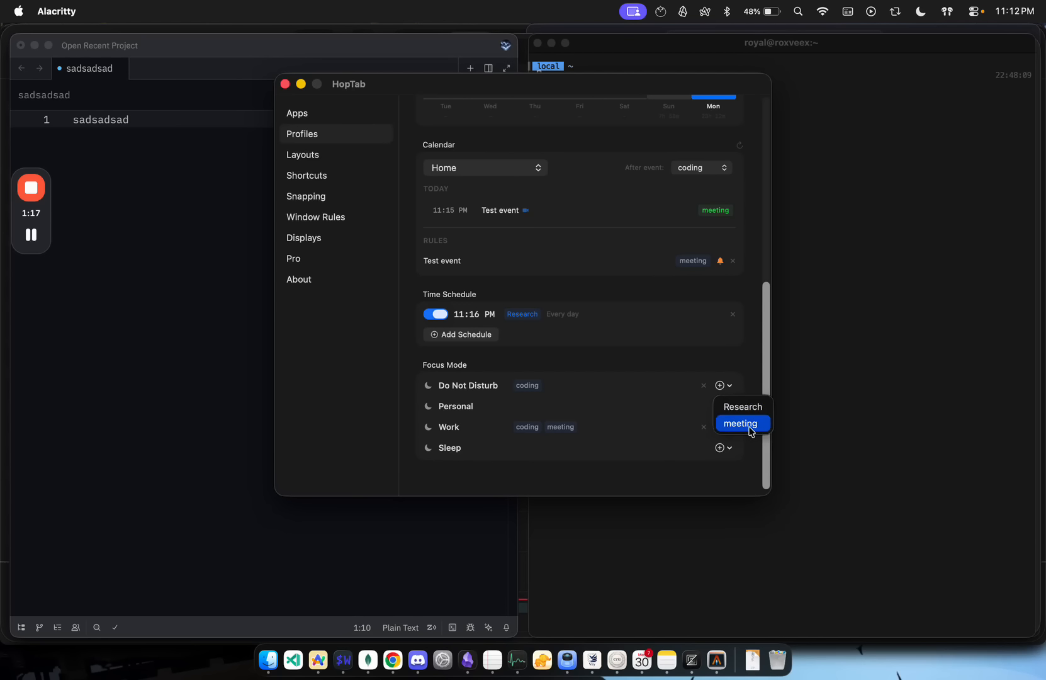
click(740, 424)
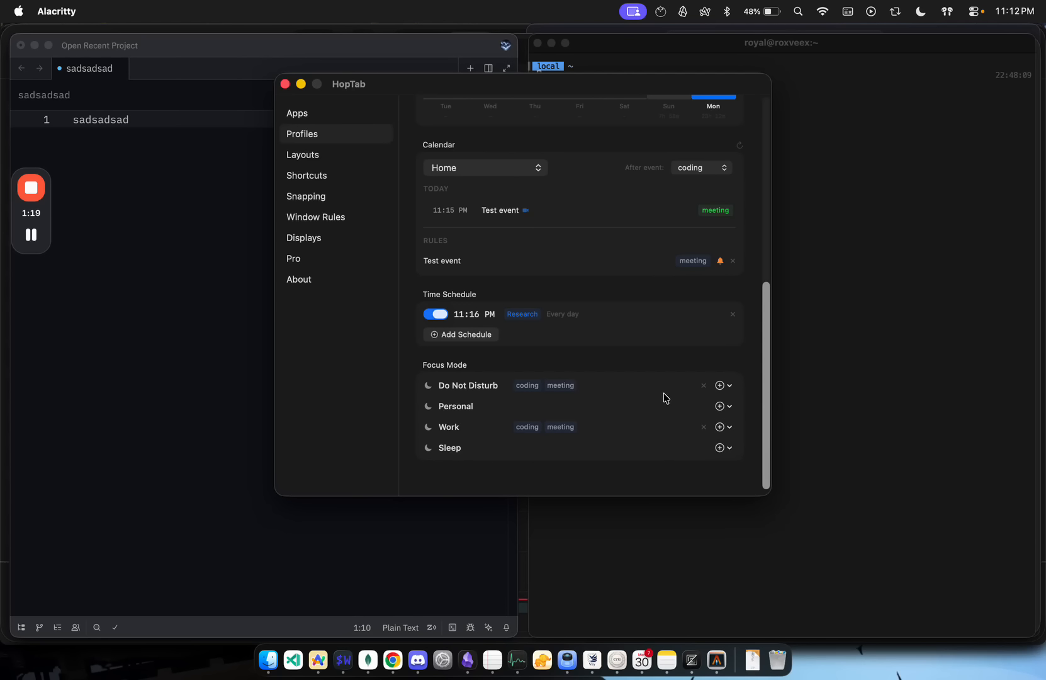
Step: Review the profile time tracking, calendar, schedule and focus mode sections, and close the HopTab settings
scroll(680, 404, up, 2)
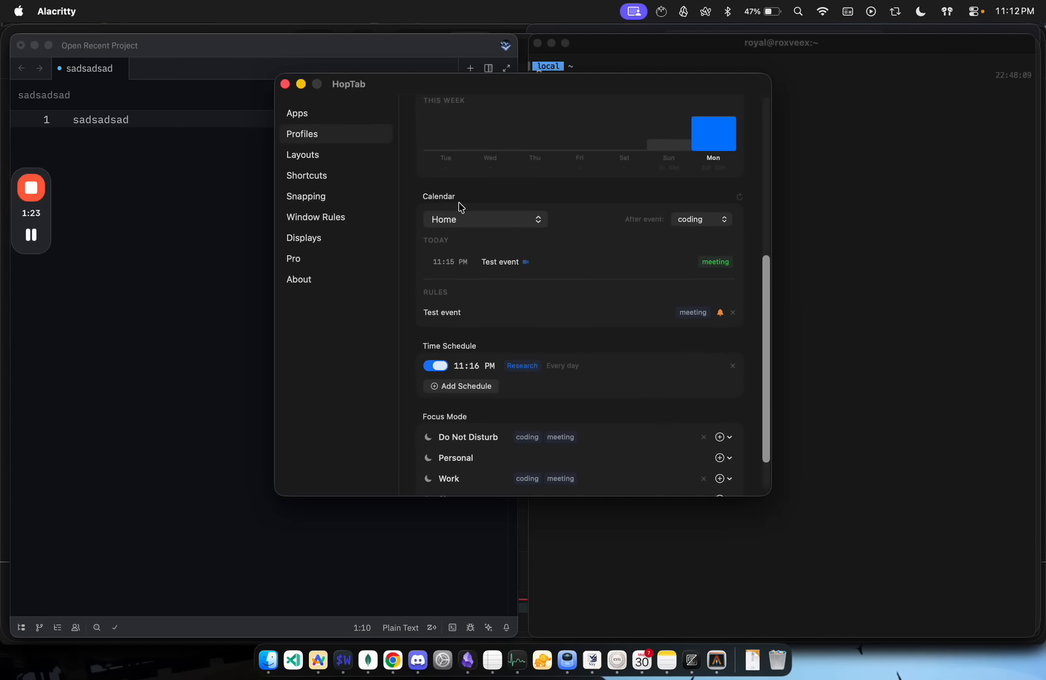
scroll(473, 250, up, 8)
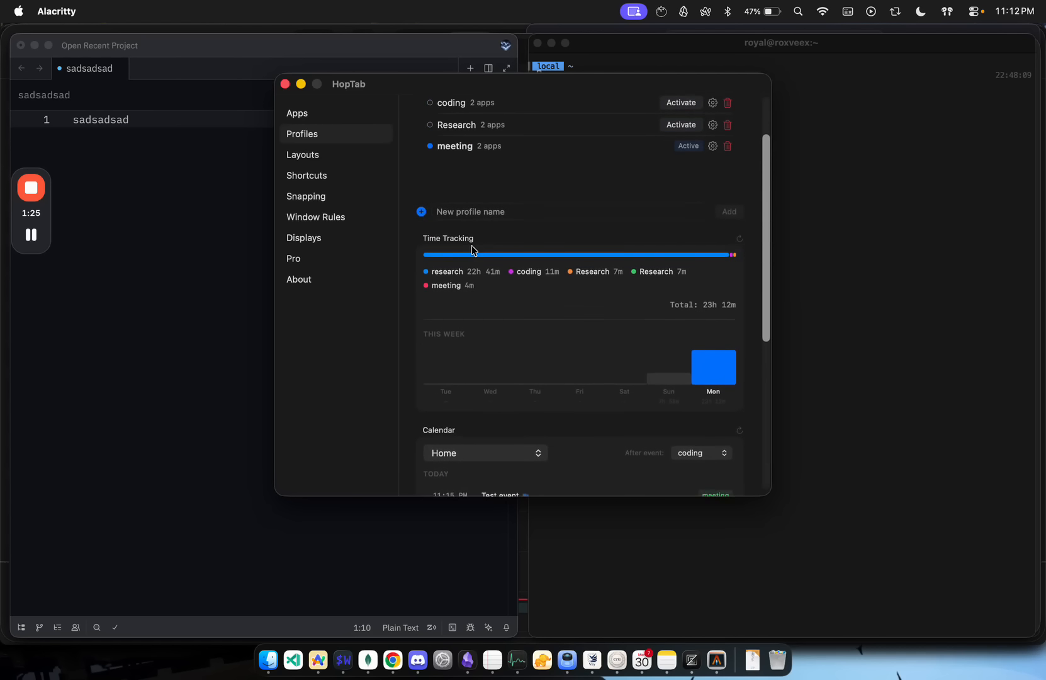
scroll(473, 250, down, 8)
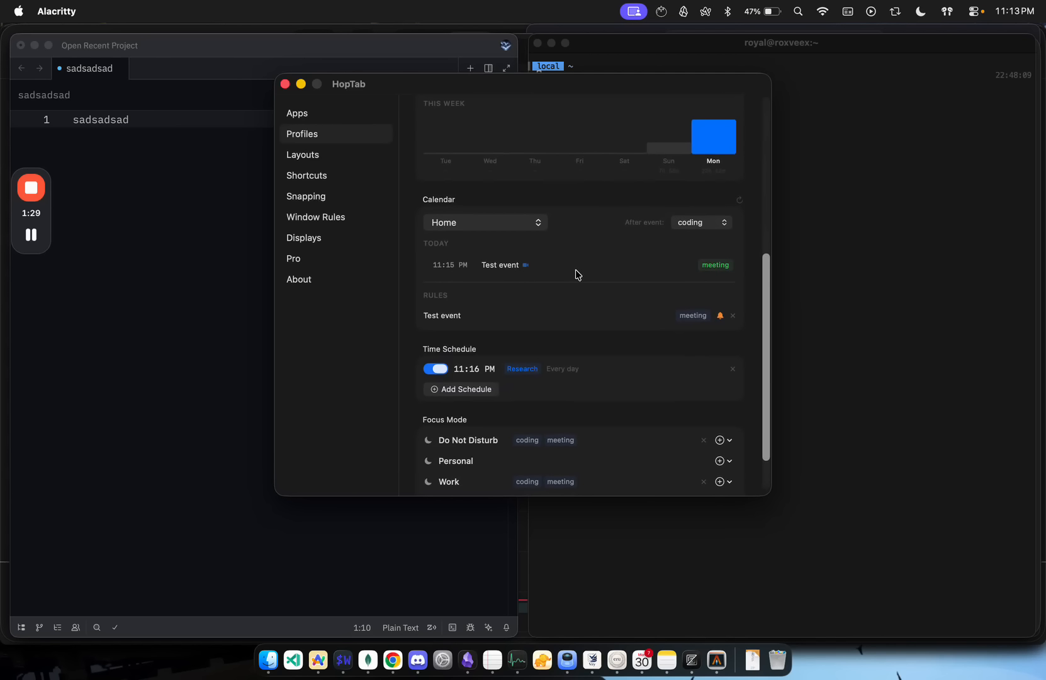
click(285, 85)
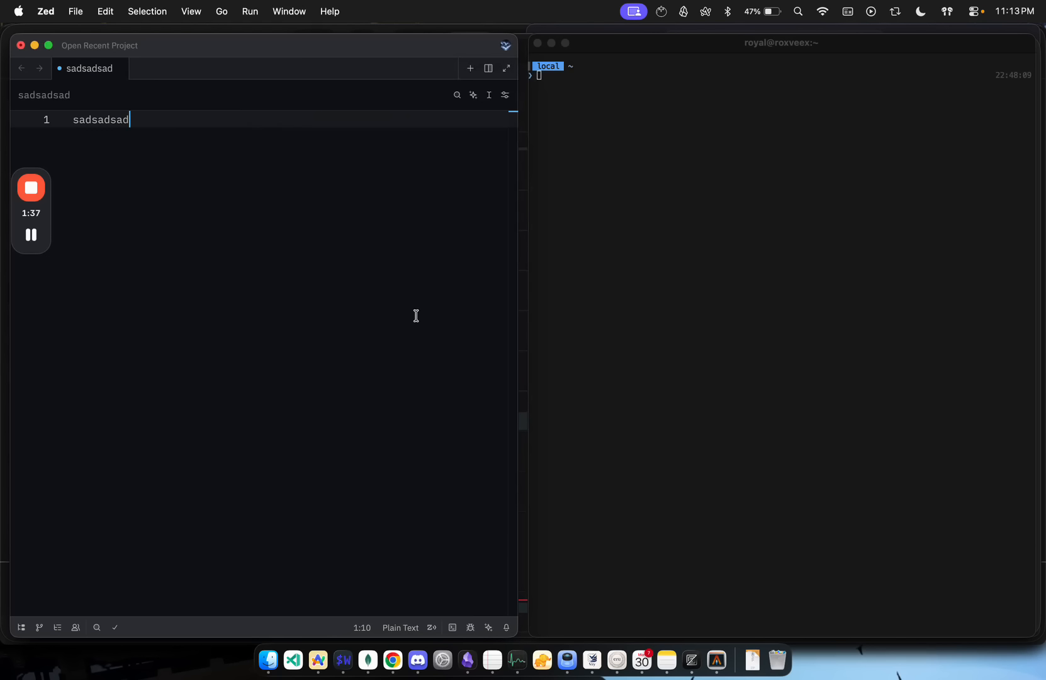
Step: Cycle through the pinned apps, leaving Alacritty in front, and hide the Test event meeting reminder for now
key(alt+grave)
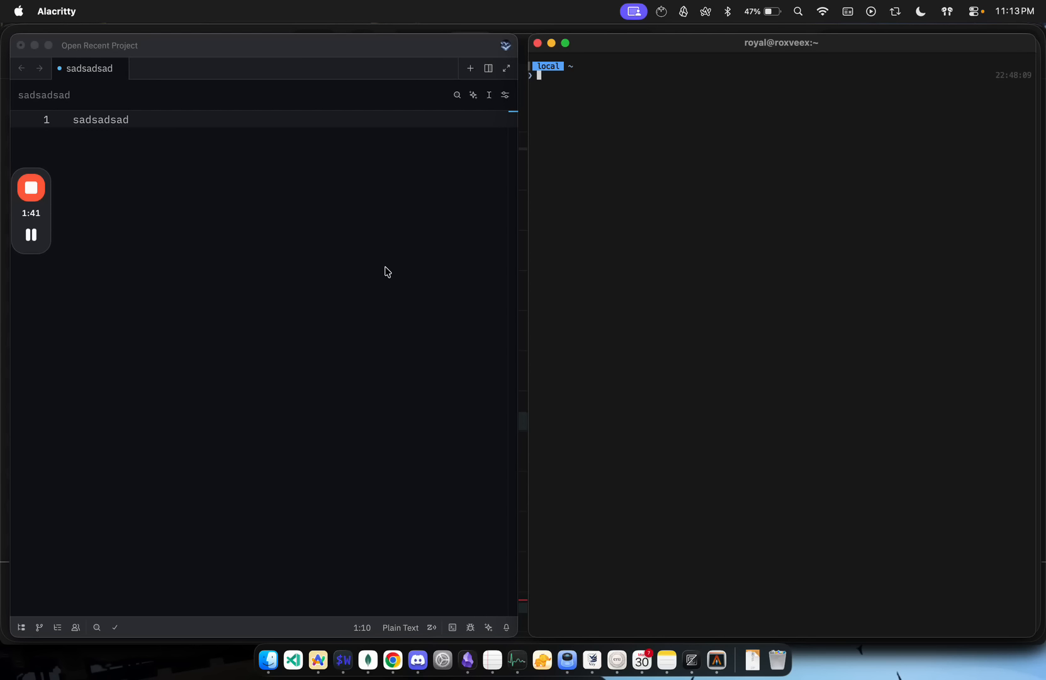
key(alt+Tab)
key(alt+Tab)
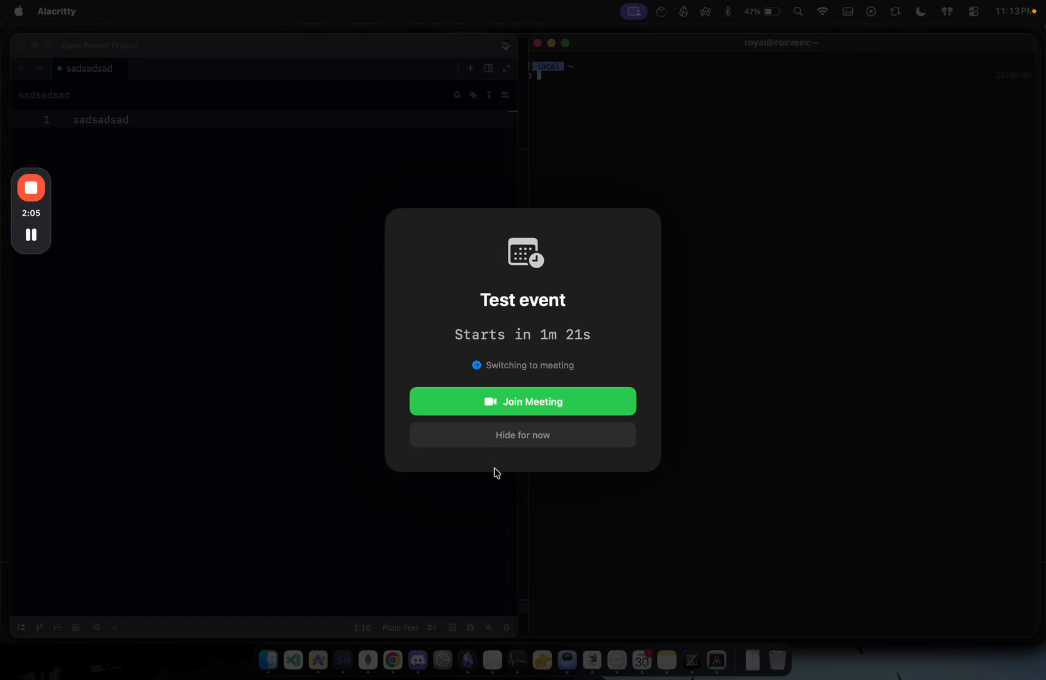
click(533, 440)
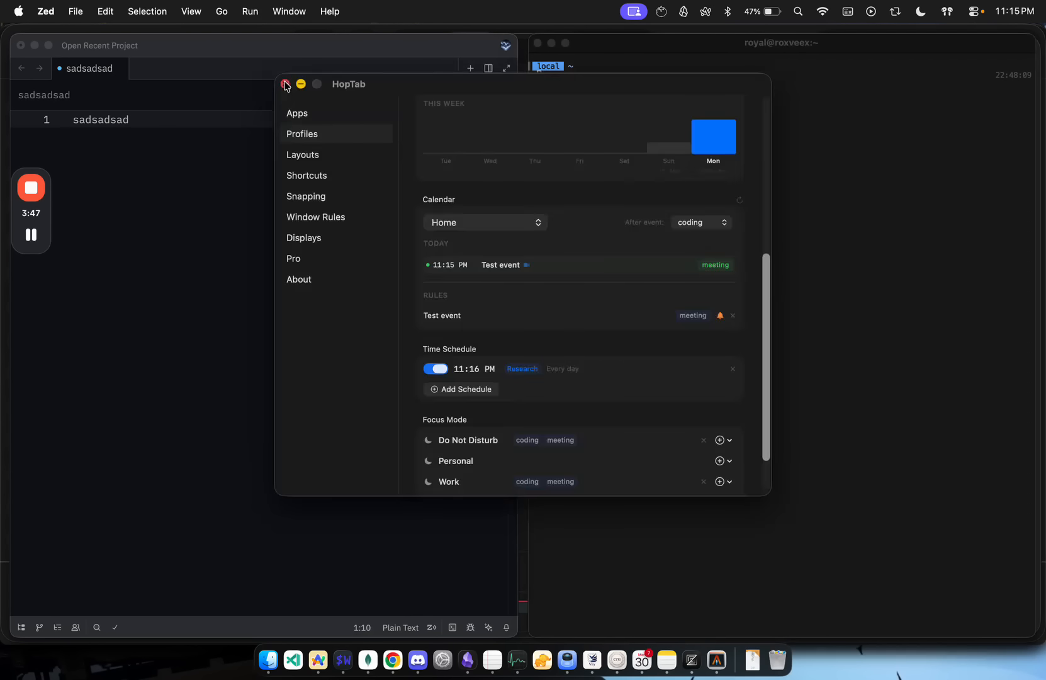
Step: Close the HopTab settings and bring the meeting apps forward, ending in Obsidian's MEETING NOTES note
click(284, 84)
key(super+Tab)
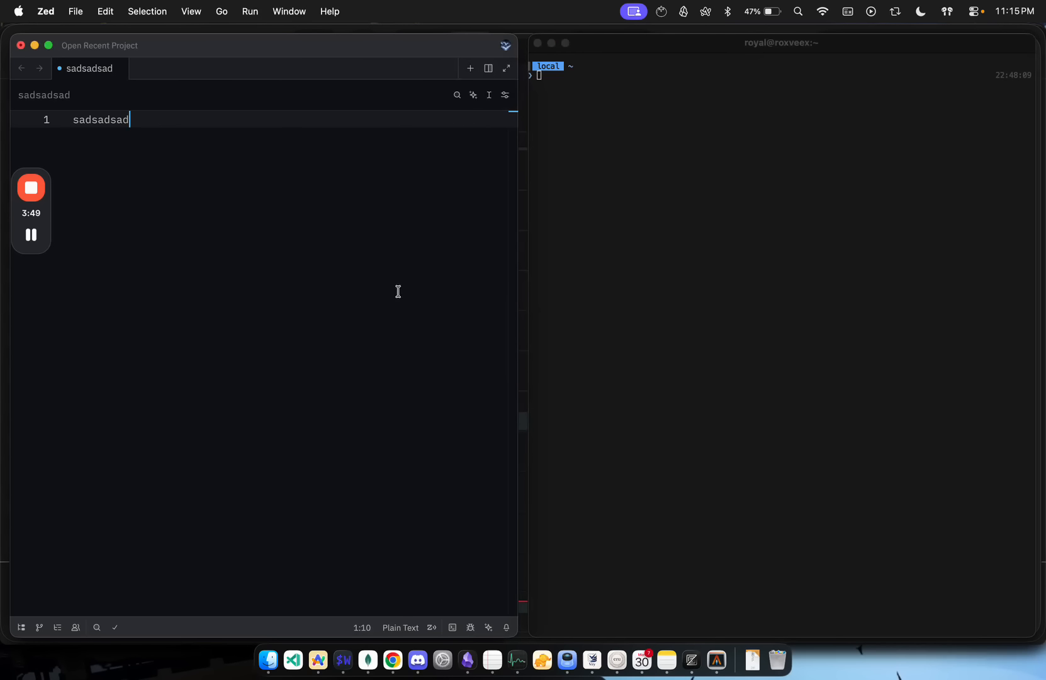
key(alt+Tab)
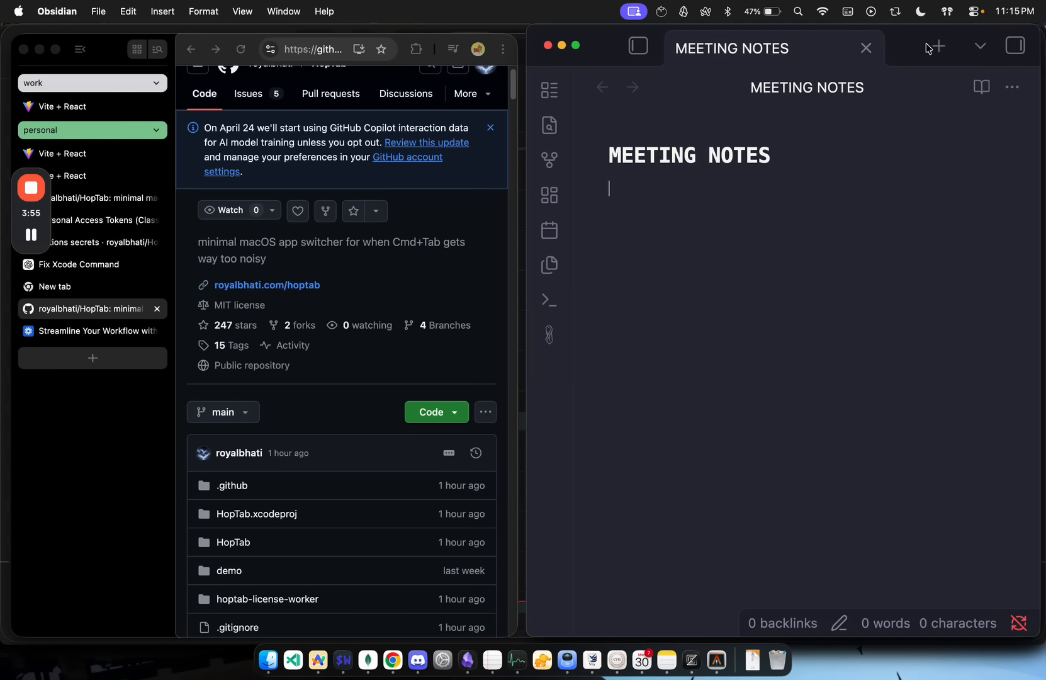
key(alt+Tab)
click(758, 175)
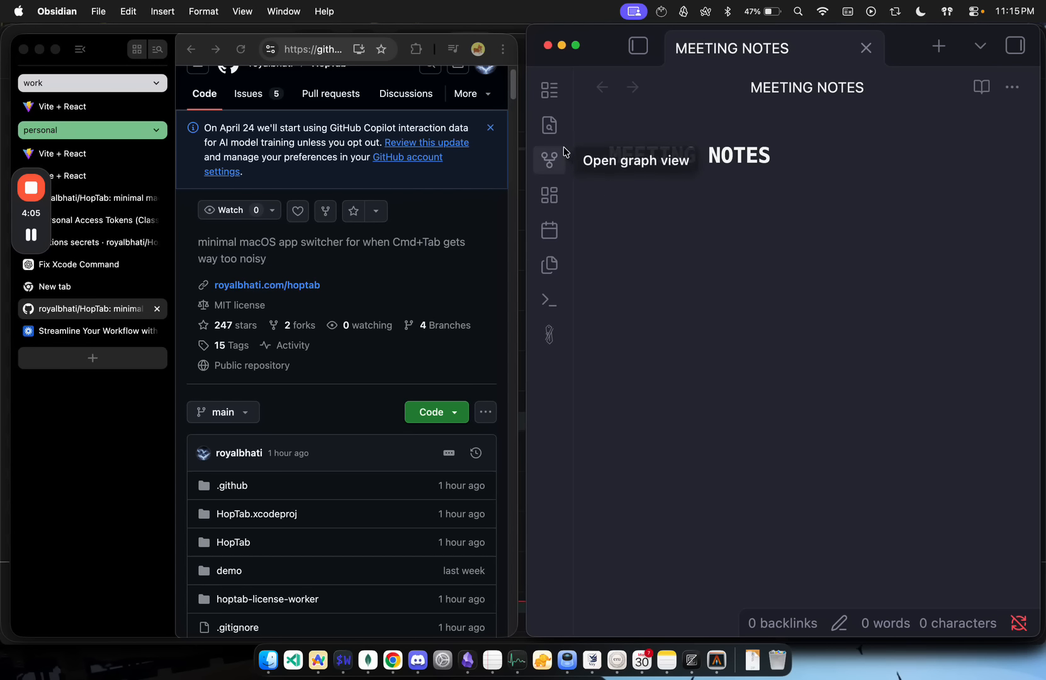
mouse_move(36, 226)
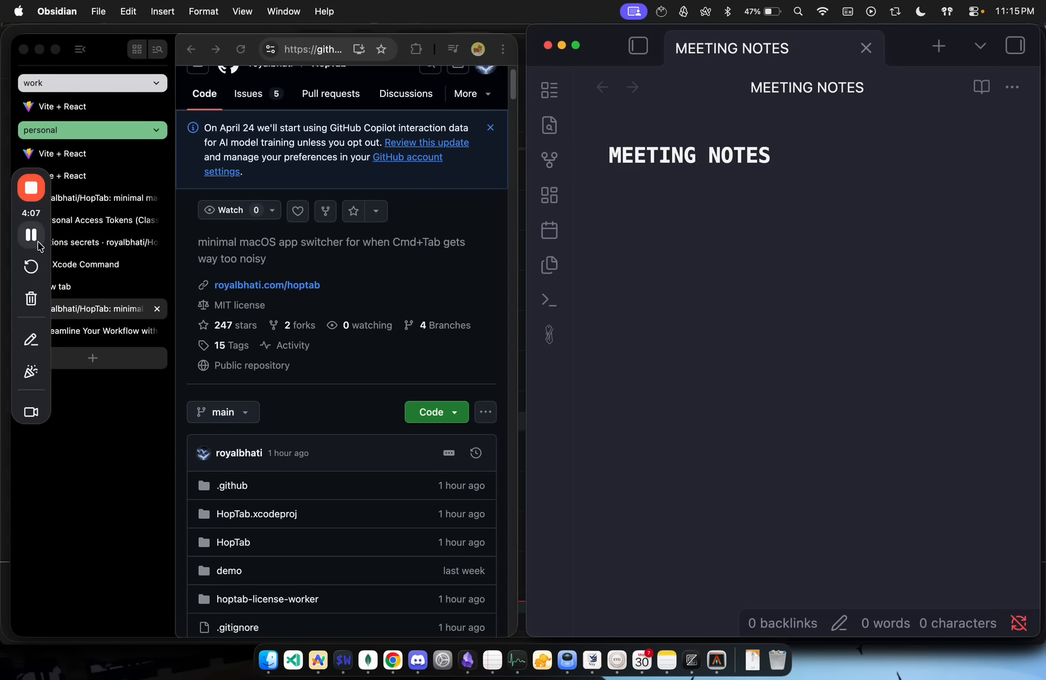